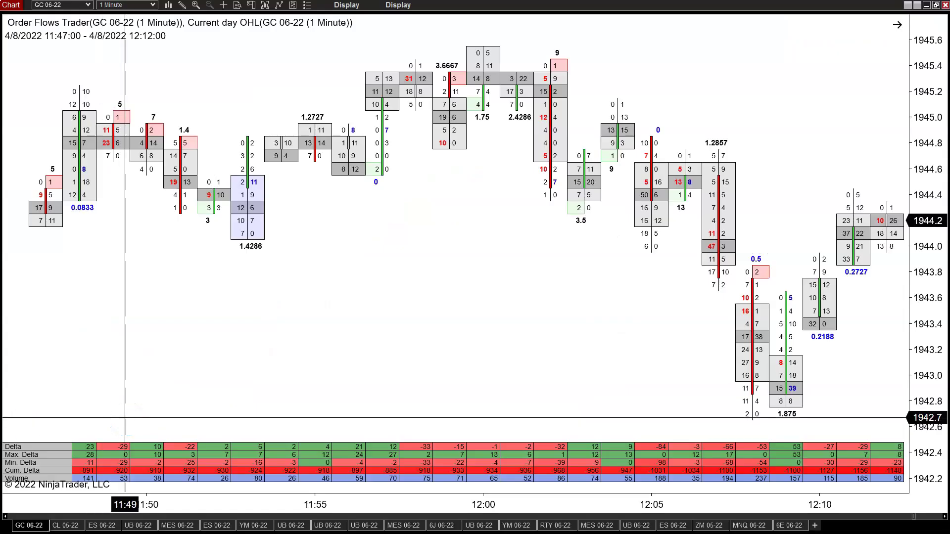
Step: Examine the decline and consolidation bars between 11:26 and 12:03 on the GC 06-22 one-minute footprint chart
{"action": "scroll", "coordinate": [103, 118], "scroll_direction": "up", "scroll_amount": 5}
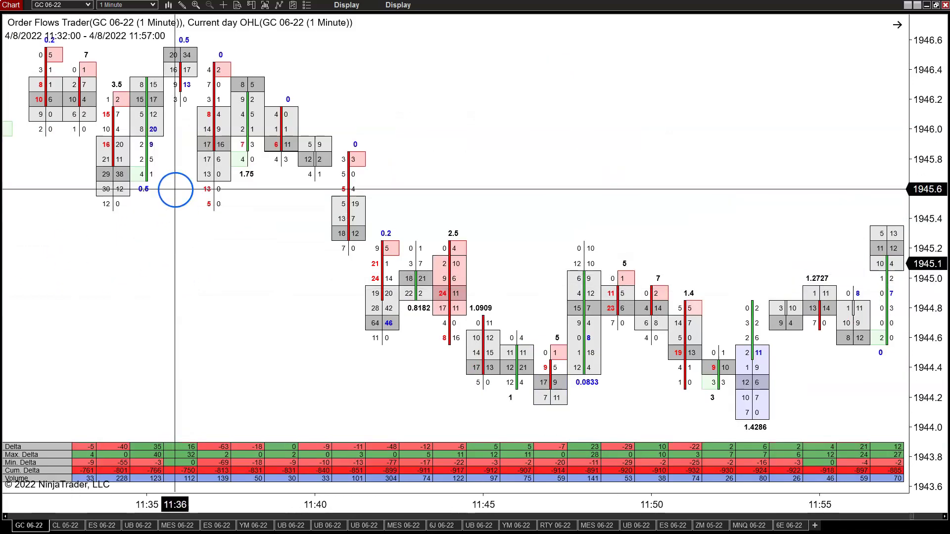
{"action": "scroll", "coordinate": [142, 238], "scroll_direction": "up", "scroll_amount": 2}
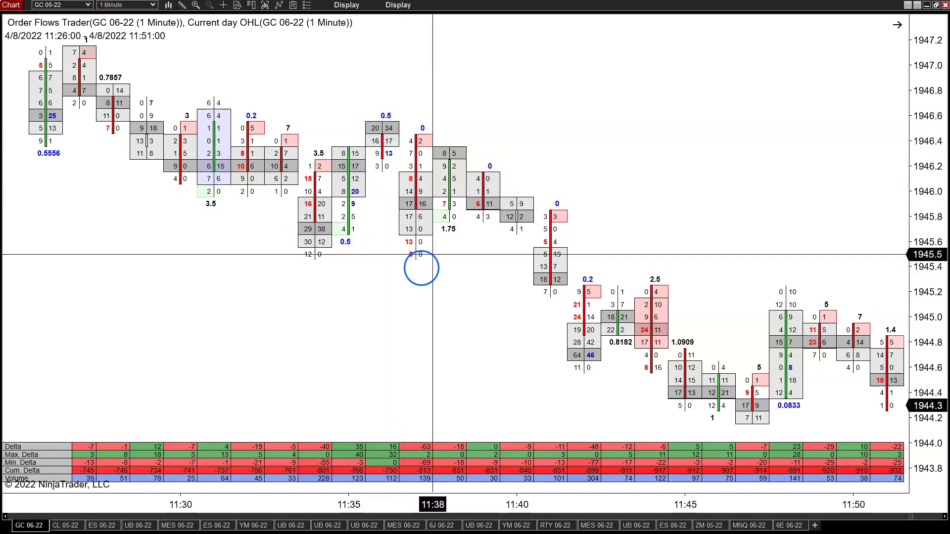
{"action": "scroll", "coordinate": [418, 243], "scroll_direction": "down", "scroll_amount": 3}
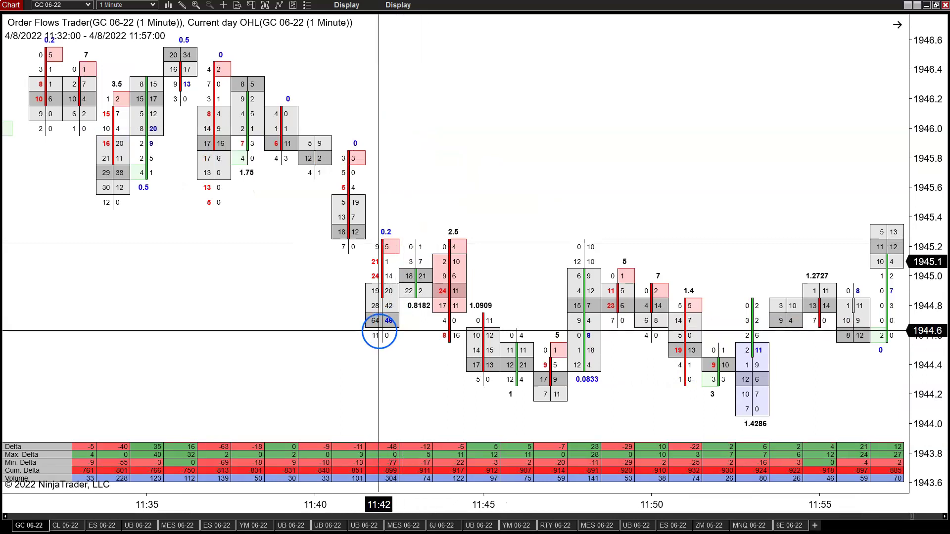
{"action": "scroll", "coordinate": [542, 374], "scroll_direction": "down", "scroll_amount": 3}
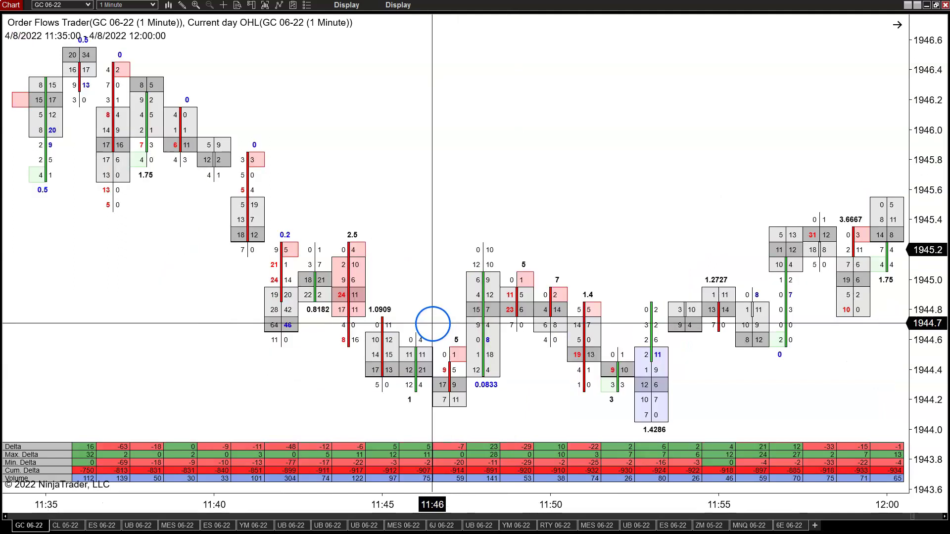
{"action": "scroll", "coordinate": [430, 324], "scroll_direction": "up", "scroll_amount": 5}
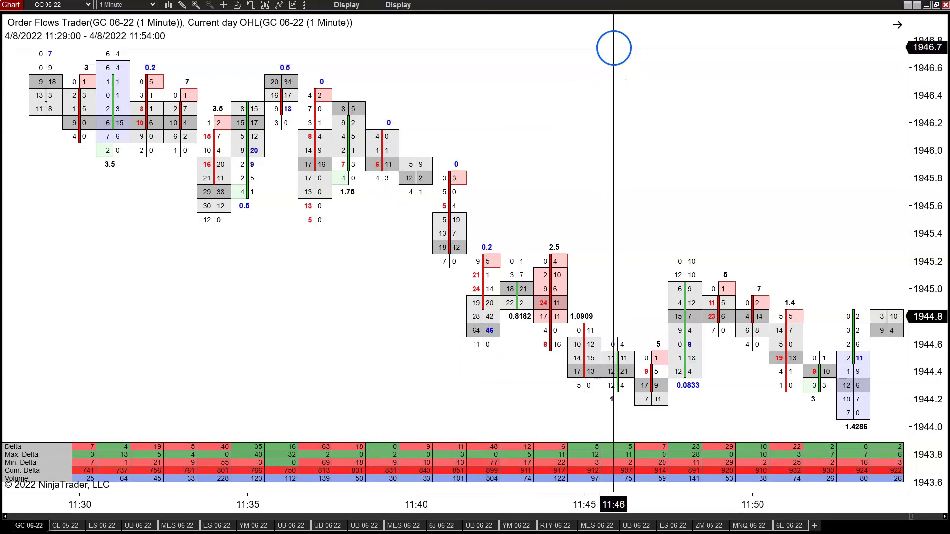
{"action": "left_click", "coordinate": [630, 44]}
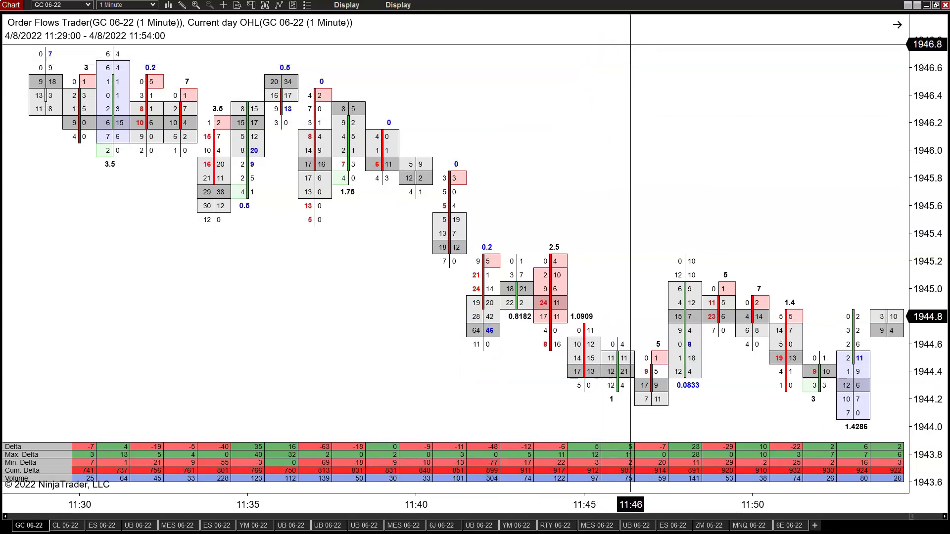
{"action": "scroll", "coordinate": [413, 174], "scroll_direction": "down", "scroll_amount": 5}
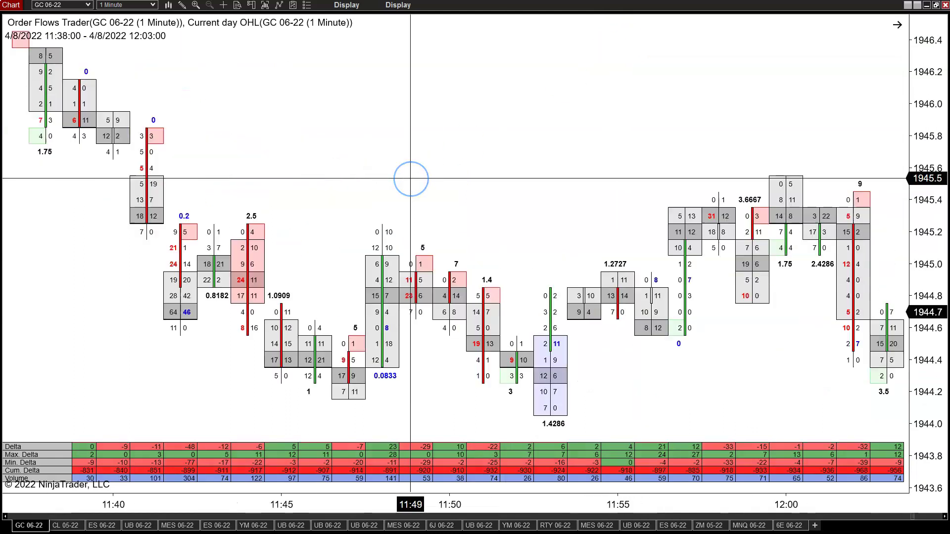
{"action": "scroll", "coordinate": [411, 178], "scroll_direction": "down", "scroll_amount": 1}
{"action": "left_click", "coordinate": [371, 170]}
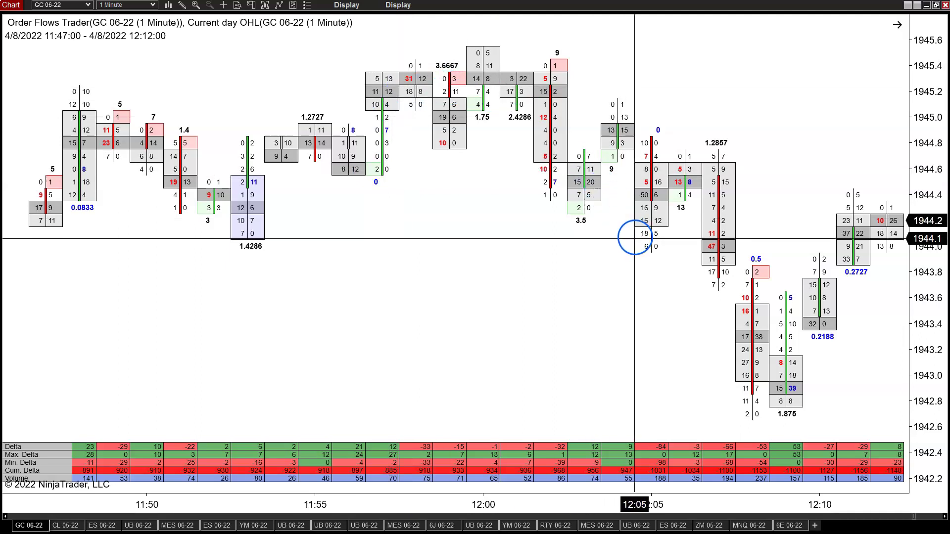
Step: Compare the selling bars around 12:05 to 12:08 with the earlier price action and the recovery up to 12:18
{"action": "scroll", "coordinate": [669, 298], "scroll_direction": "down", "scroll_amount": 1}
{"action": "scroll", "coordinate": [669, 298], "scroll_direction": "down", "scroll_amount": 1}
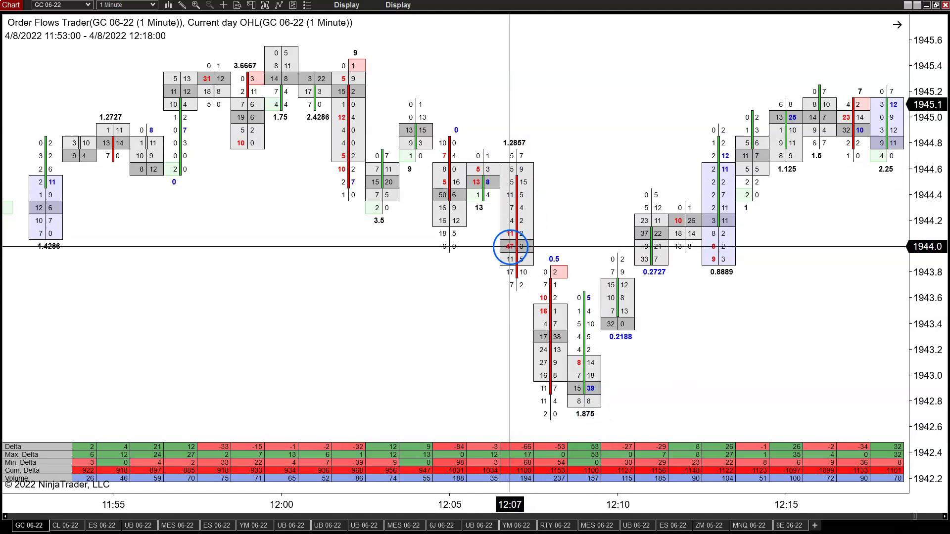
{"action": "left_click_drag", "start_coordinate": [511, 247], "coordinate": [611, 248]}
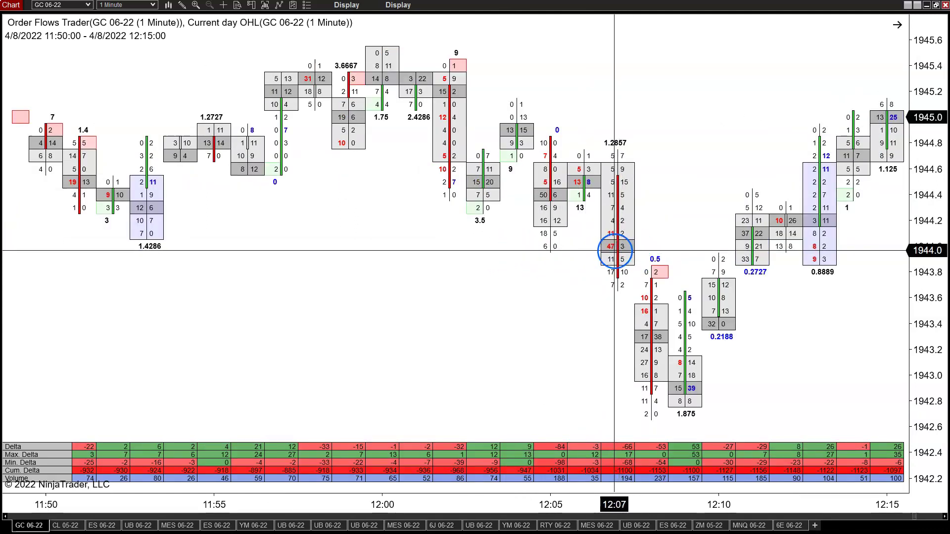
{"action": "scroll", "coordinate": [610, 248], "scroll_direction": "left", "scroll_amount": 4}
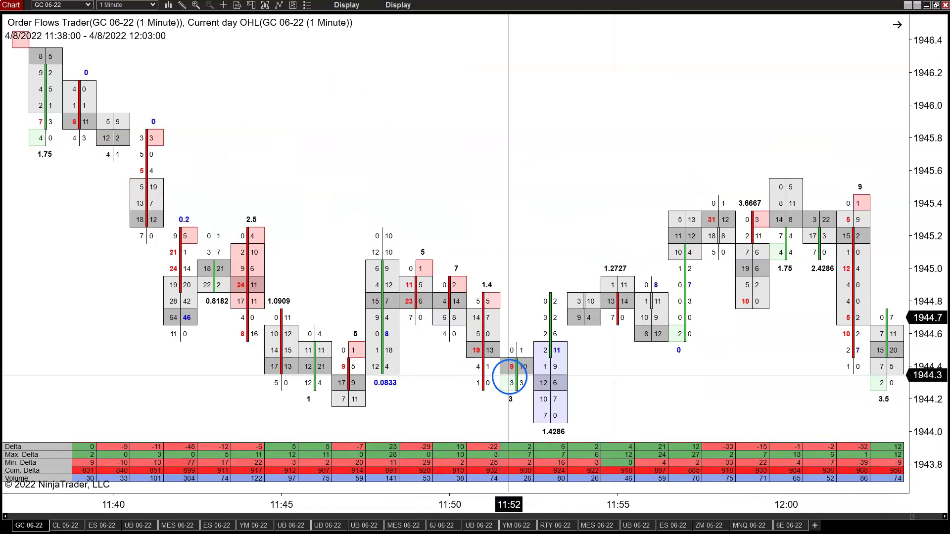
{"action": "scroll", "coordinate": [508, 372], "scroll_direction": "right", "scroll_amount": 2}
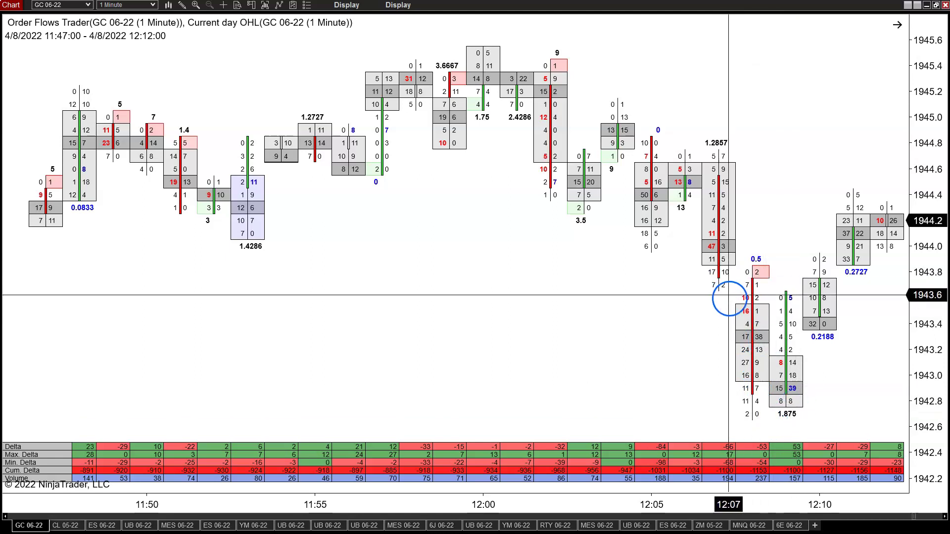
{"action": "scroll", "coordinate": [730, 302], "scroll_direction": "down", "scroll_amount": 3}
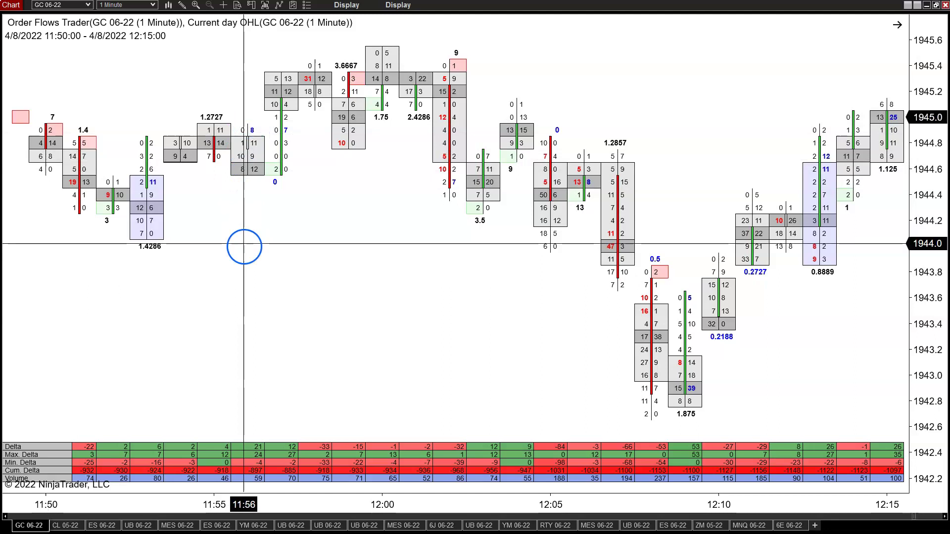
{"action": "scroll", "coordinate": [251, 269], "scroll_direction": "down", "scroll_amount": 3}
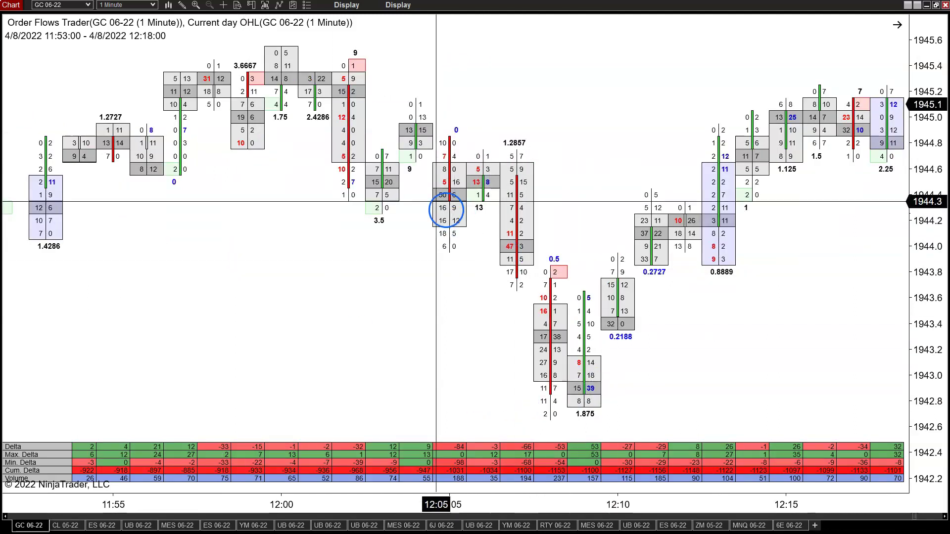
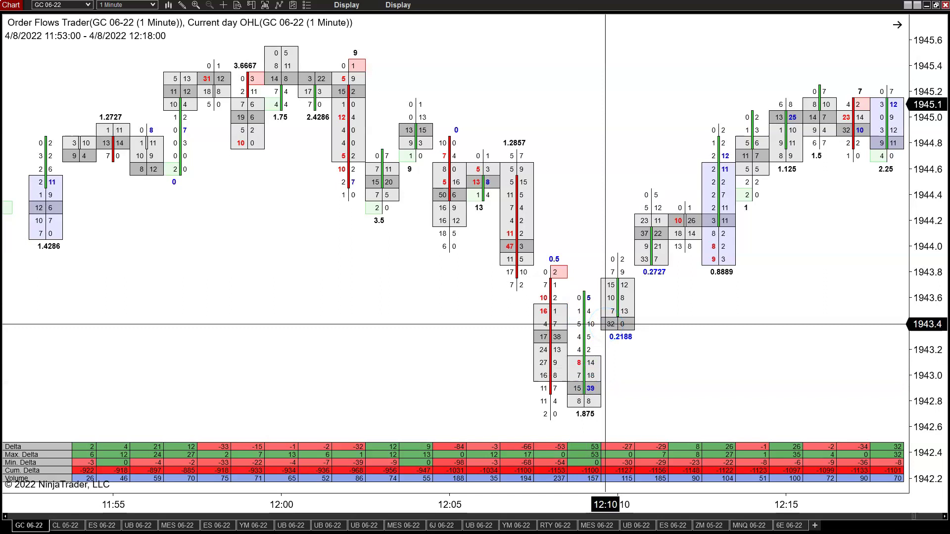
Step: Inspect the bid and ask volumes in the 12:09, 12:10 and 12:11 footprint bars
{"action": "left_click", "coordinate": [612, 295]}
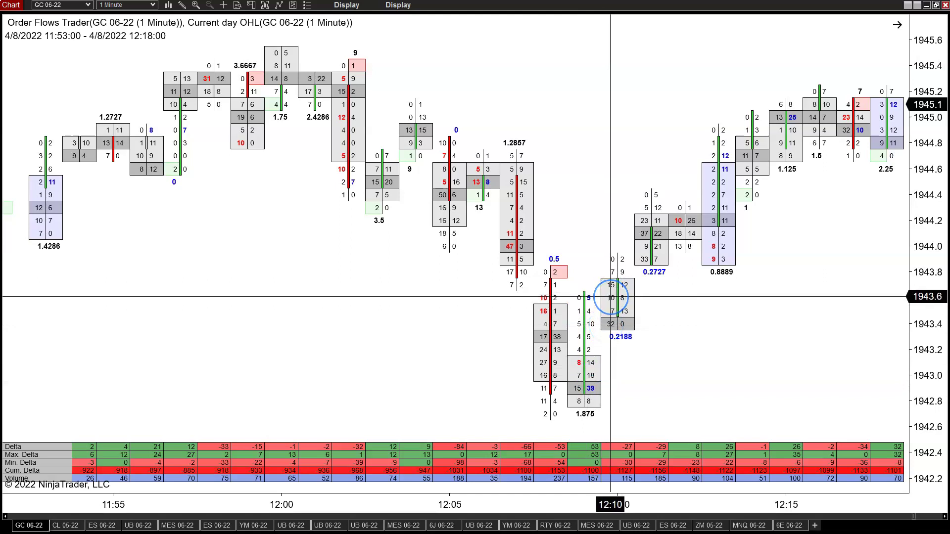
{"action": "left_click", "coordinate": [610, 292]}
{"action": "left_click", "coordinate": [637, 258]}
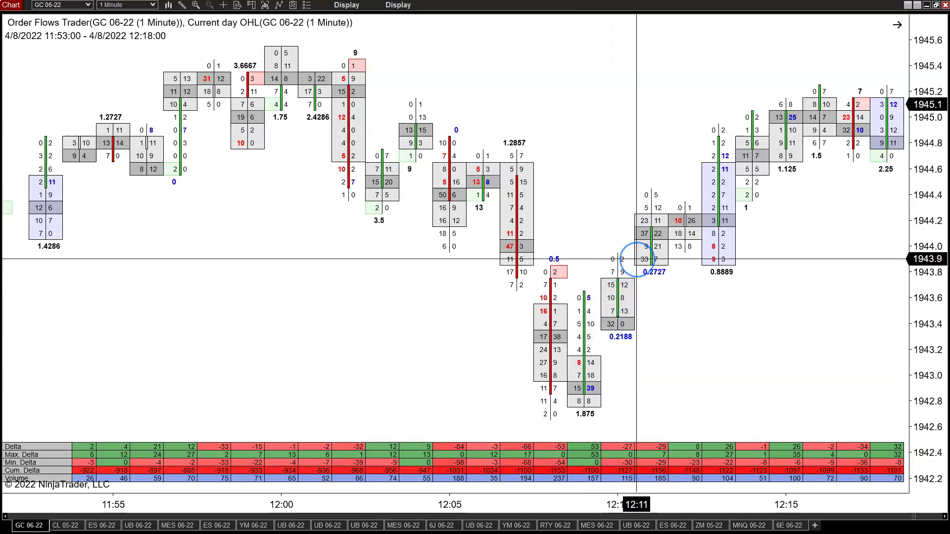
{"action": "left_click", "coordinate": [638, 237]}
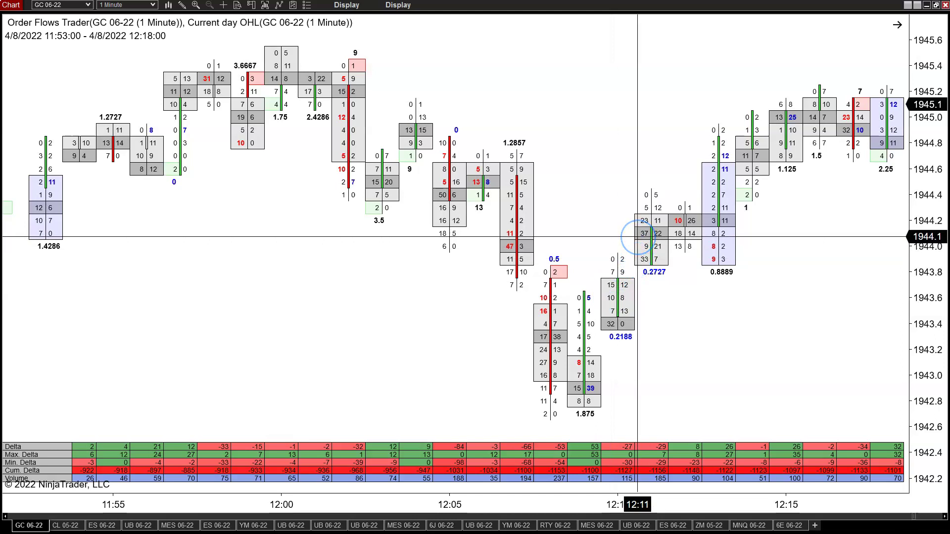
{"action": "left_click", "coordinate": [638, 220]}
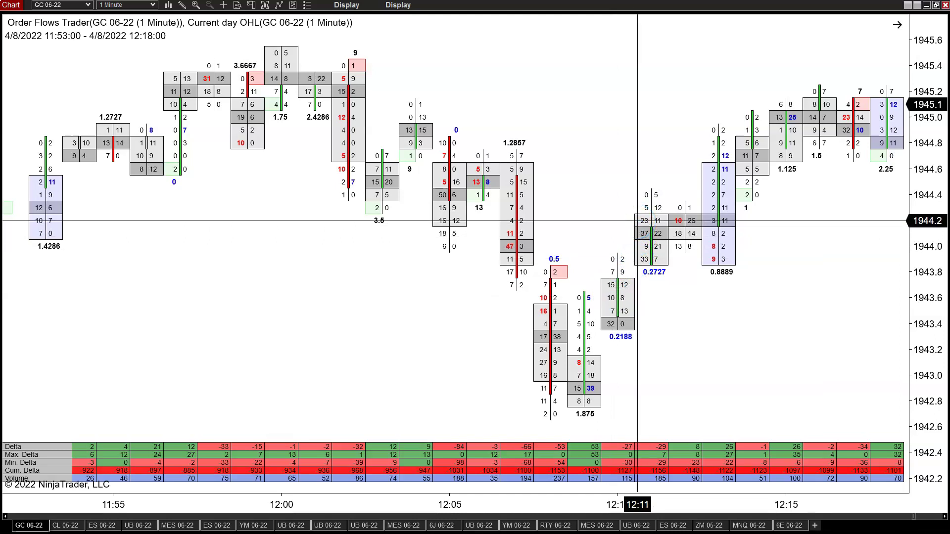
{"action": "left_click", "coordinate": [584, 329]}
{"action": "left_click", "coordinate": [585, 386]}
{"action": "left_click", "coordinate": [586, 350]}
{"action": "left_click", "coordinate": [621, 296]}
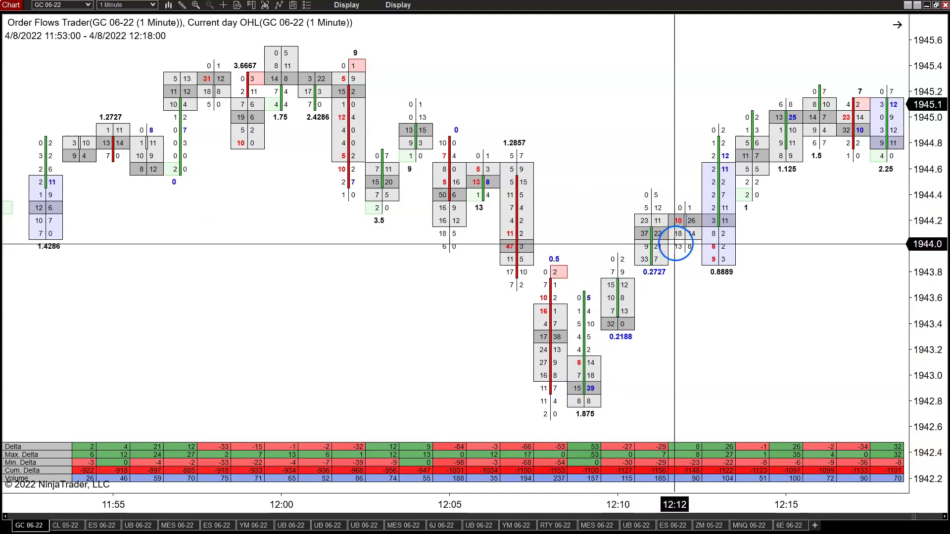
Step: Review the price action that follows the 12:09 low, forward to about 12:42
{"action": "scroll", "coordinate": [675, 245], "scroll_direction": "down", "scroll_amount": 6}
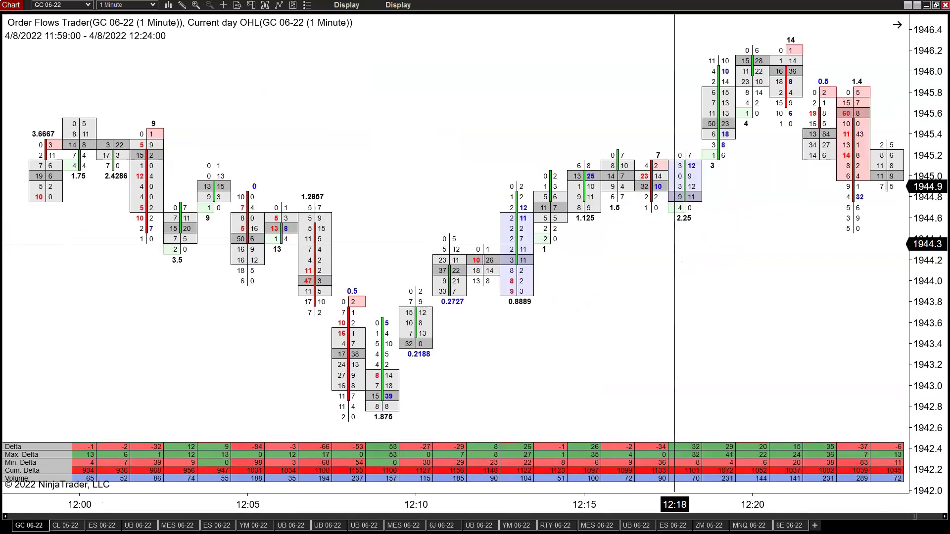
{"action": "left_click", "coordinate": [546, 267]}
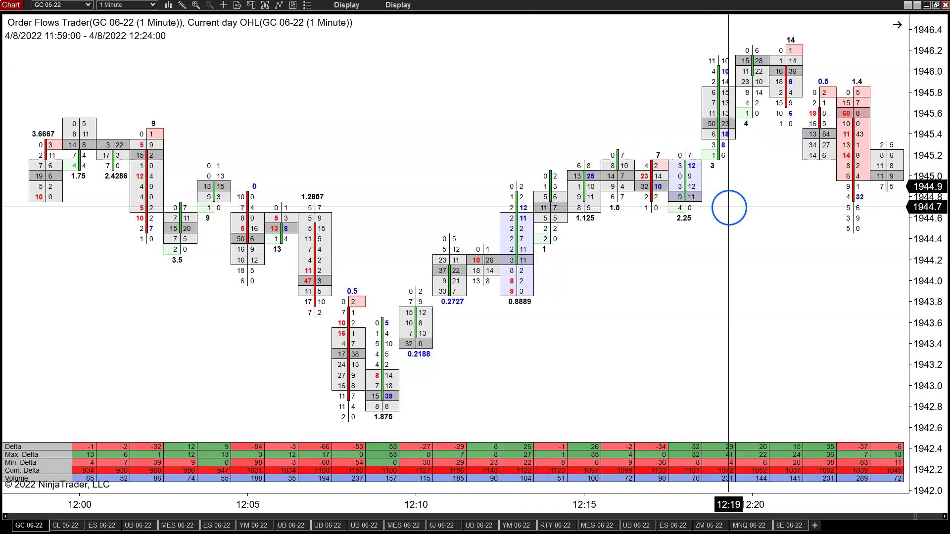
{"action": "scroll", "coordinate": [729, 206], "scroll_direction": "down", "scroll_amount": 6}
{"action": "scroll", "coordinate": [729, 207], "scroll_direction": "down", "scroll_amount": 3}
{"action": "scroll", "coordinate": [814, 133], "scroll_direction": "down", "scroll_amount": 9}
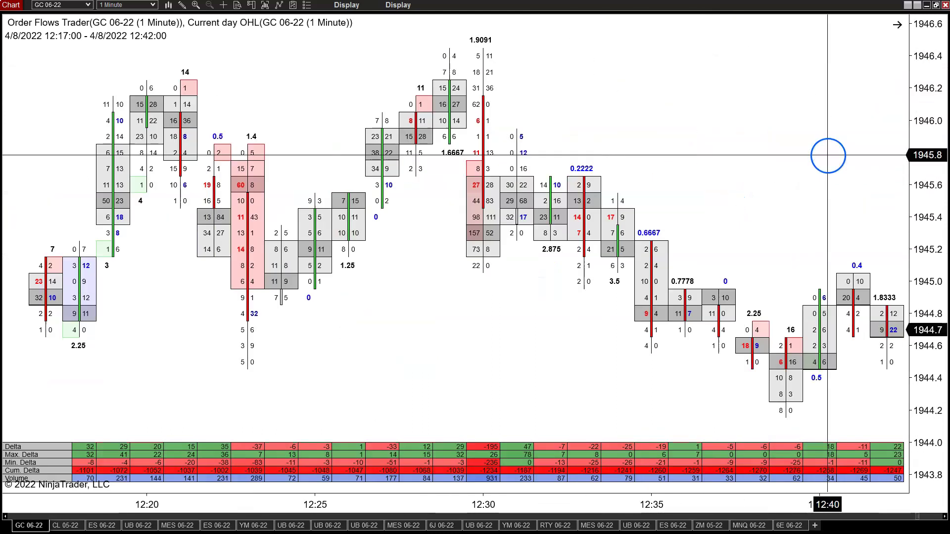
Step: Draw two horizontal lines, one at about 1942.9 near the 12:09 low and one at about 1944.2 through the 12:11 bar
{"action": "scroll", "coordinate": [816, 347], "scroll_direction": "up", "scroll_amount": 9}
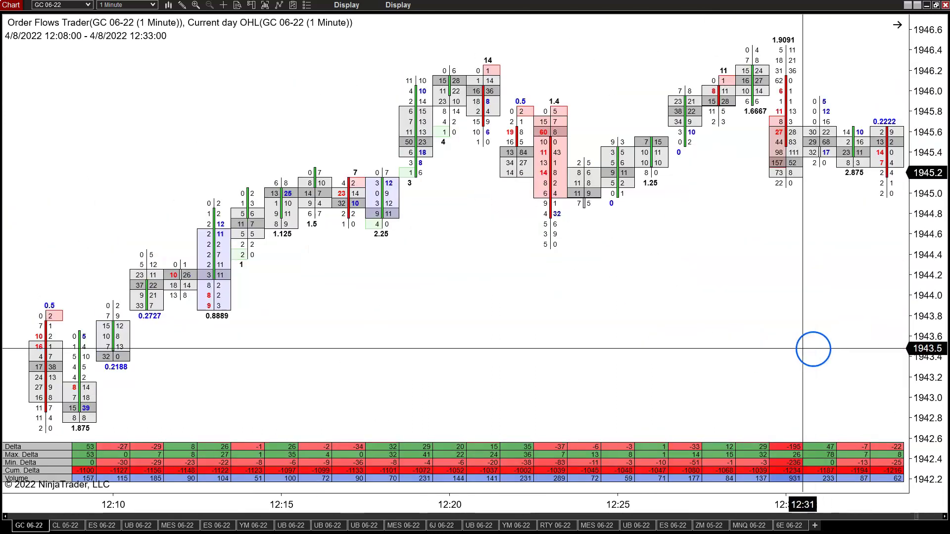
{"action": "scroll", "coordinate": [248, 399], "scroll_direction": "up", "scroll_amount": 3}
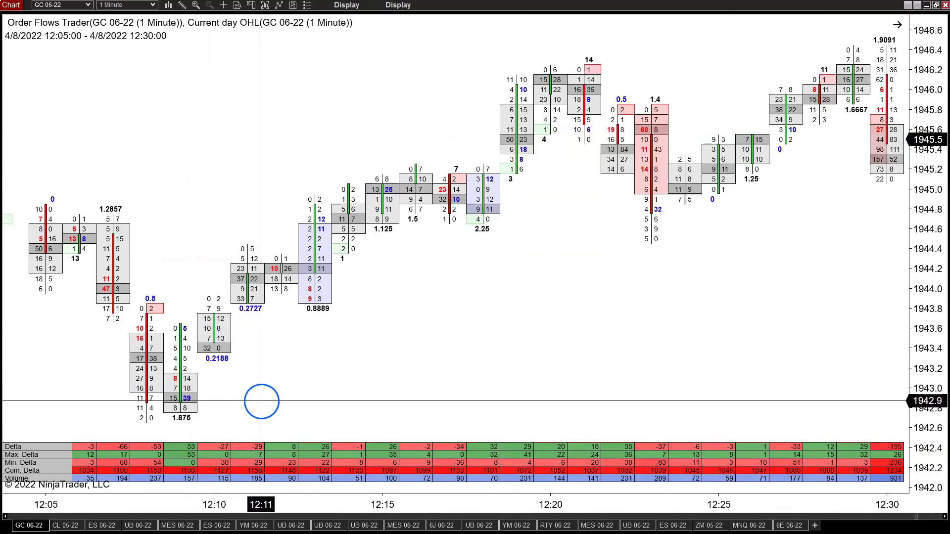
{"action": "left_click", "coordinate": [254, 402]}
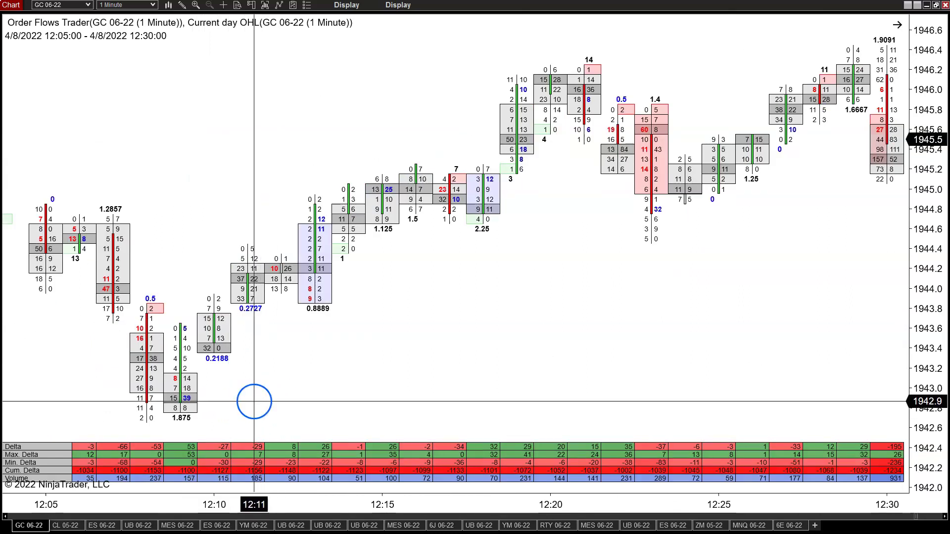
{"action": "mouse_move", "coordinate": [254, 402]}
{"action": "left_mouse_down"}
{"action": "mouse_move", "coordinate": [201, 403]}
{"action": "mouse_move", "coordinate": [246, 402]}
{"action": "mouse_move", "coordinate": [259, 388]}
{"action": "mouse_move", "coordinate": [256, 402]}
{"action": "left_mouse_up"}
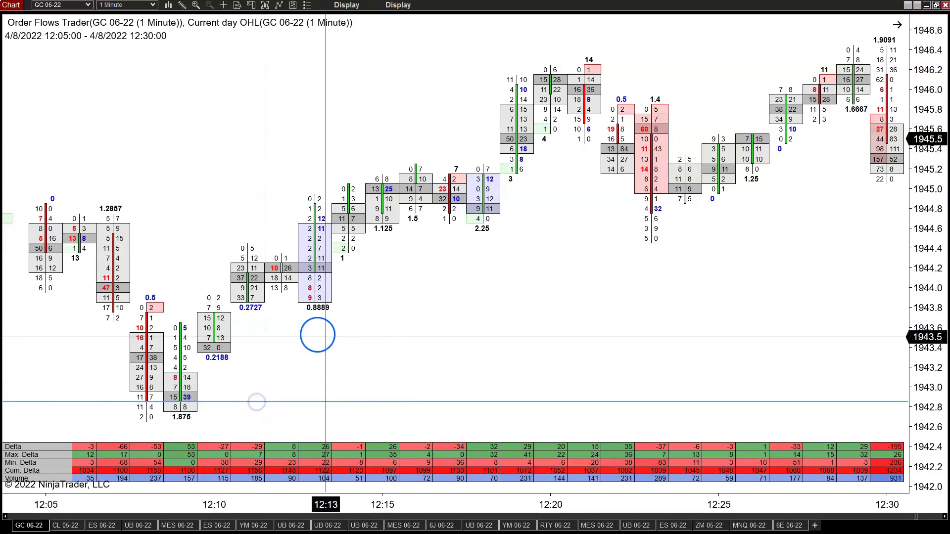
{"action": "left_click_drag", "start_coordinate": [258, 267], "coordinate": [258, 266]}
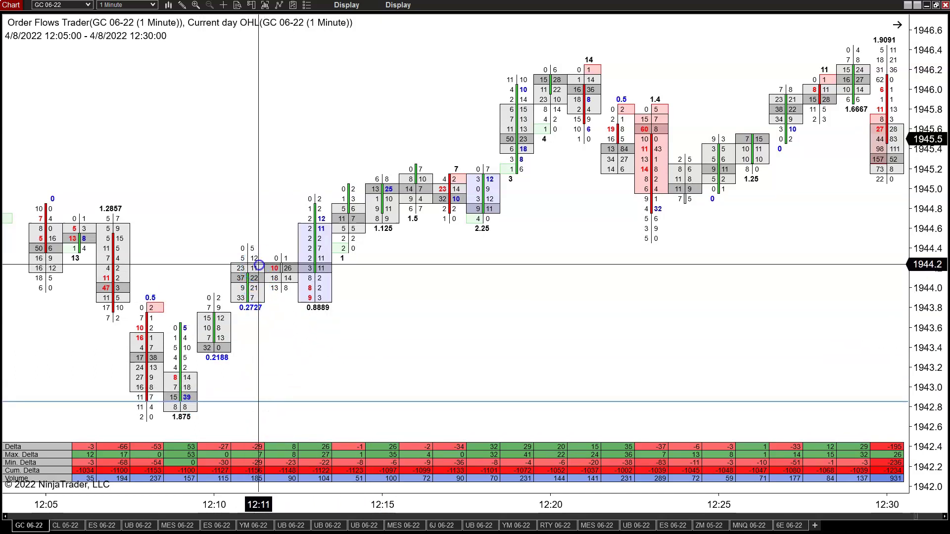
{"action": "left_click", "coordinate": [264, 264]}
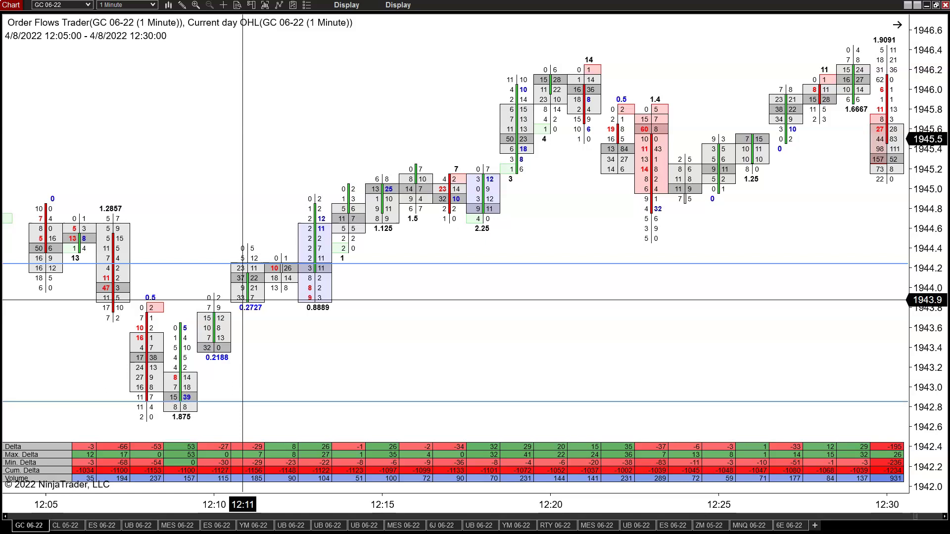
Step: Check the price action from 12:20 to 13:36 against the horizontal line near 1944.2
{"action": "left_click", "coordinate": [248, 278]}
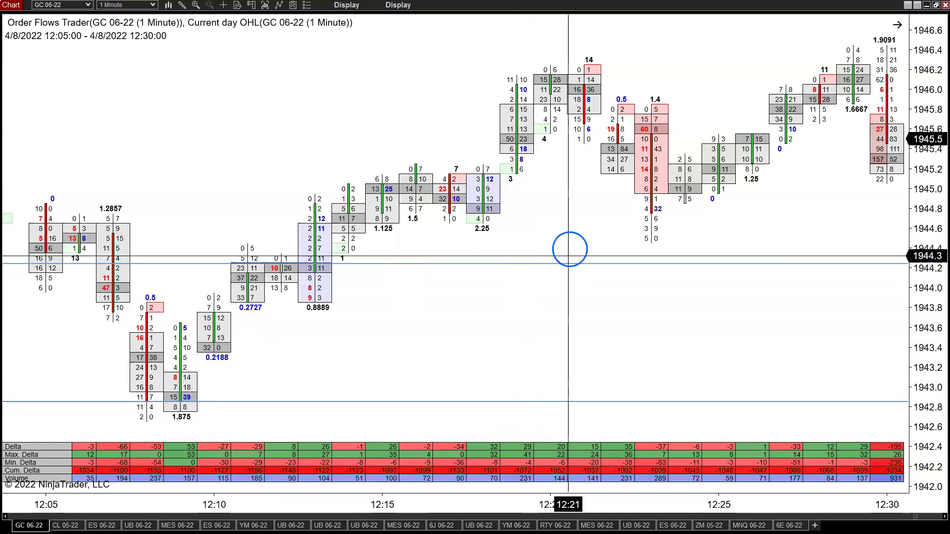
{"action": "scroll", "coordinate": [579, 314], "scroll_direction": "down", "scroll_amount": 5}
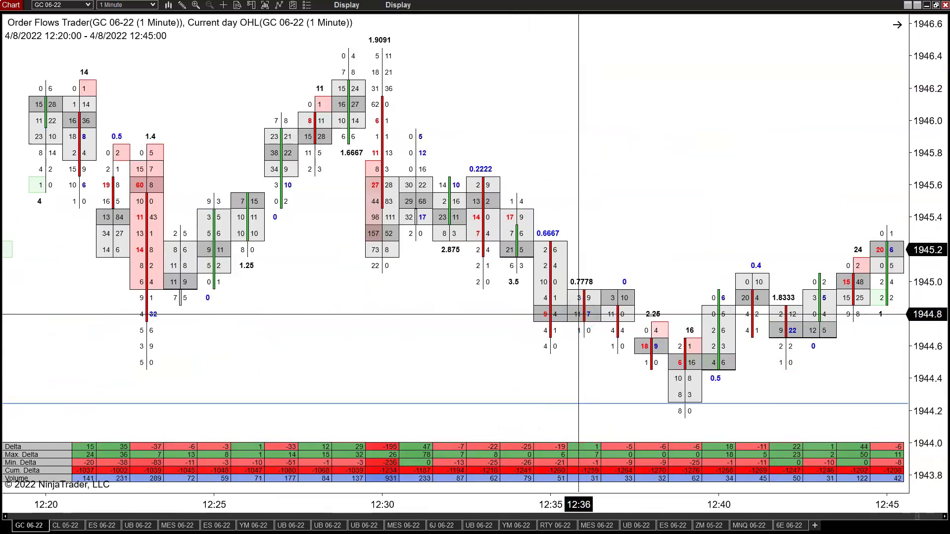
{"action": "scroll", "coordinate": [416, 206], "scroll_direction": "down", "scroll_amount": 2}
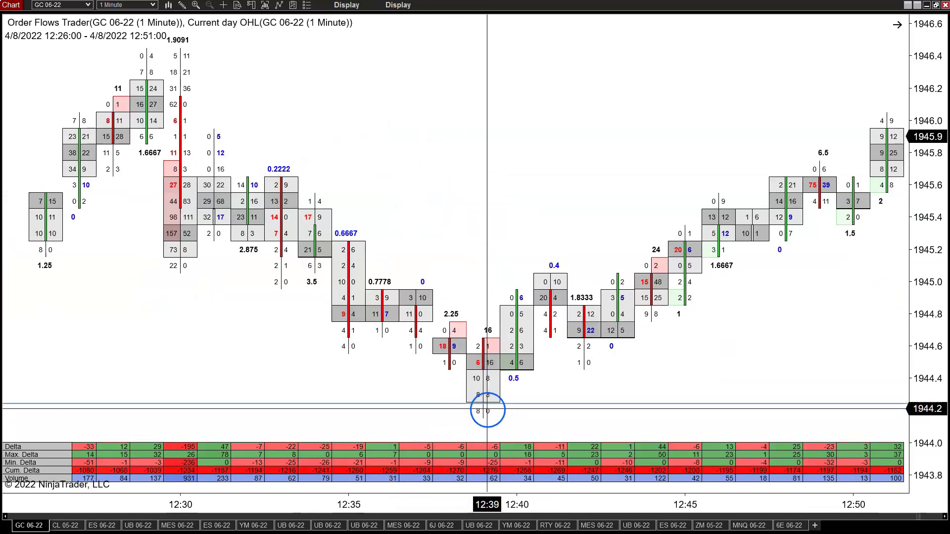
{"action": "scroll", "coordinate": [487, 409], "scroll_direction": "down", "scroll_amount": 2}
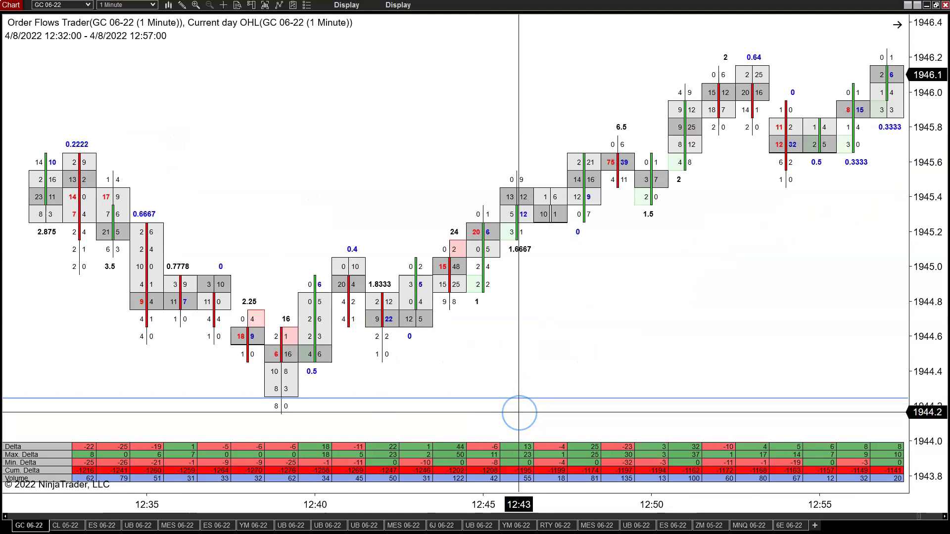
{"action": "scroll", "coordinate": [519, 412], "scroll_direction": "down", "scroll_amount": 13}
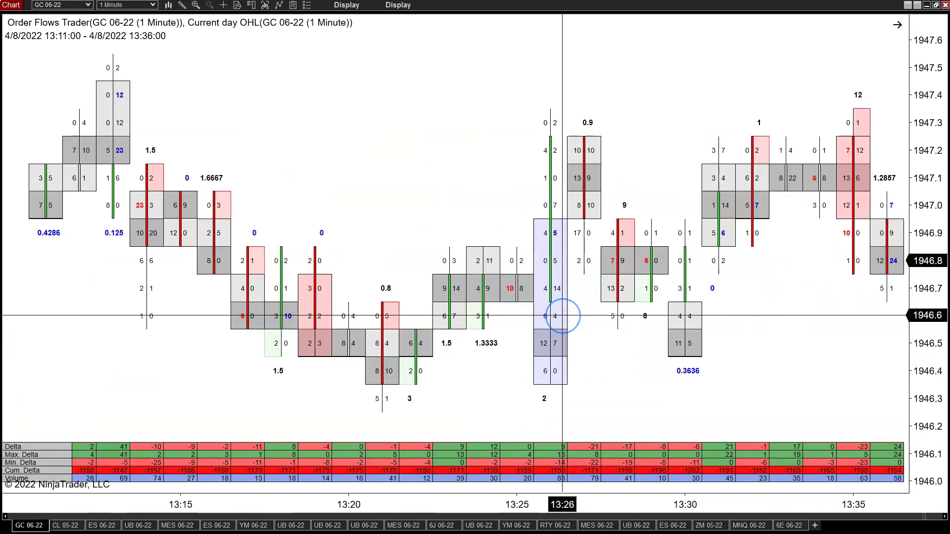
{"action": "scroll", "coordinate": [562, 316], "scroll_direction": "up", "scroll_amount": 20}
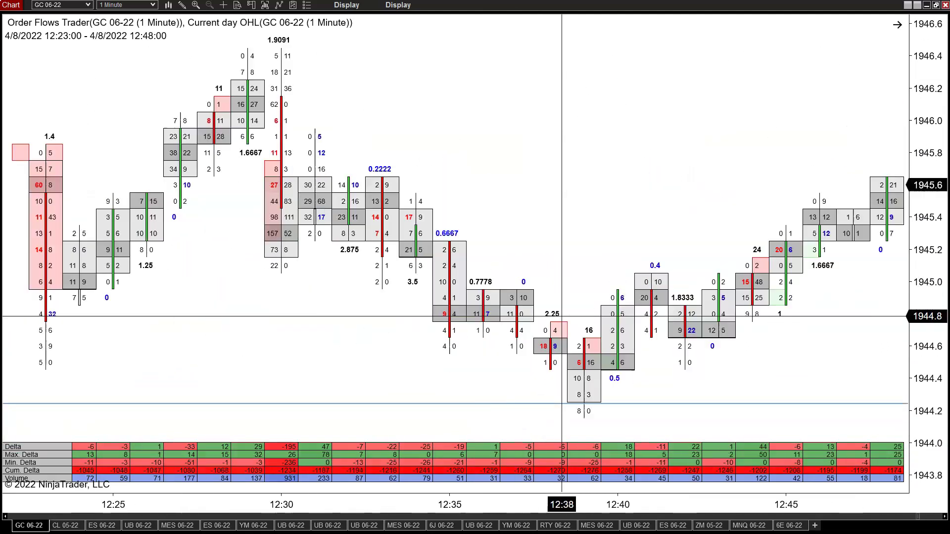
Step: Review the GC price action from 12:08 to 12:57 against the horizontal lines near 1942.9 and 1944.2
{"action": "scroll", "coordinate": [562, 316], "scroll_direction": "up", "scroll_amount": 1}
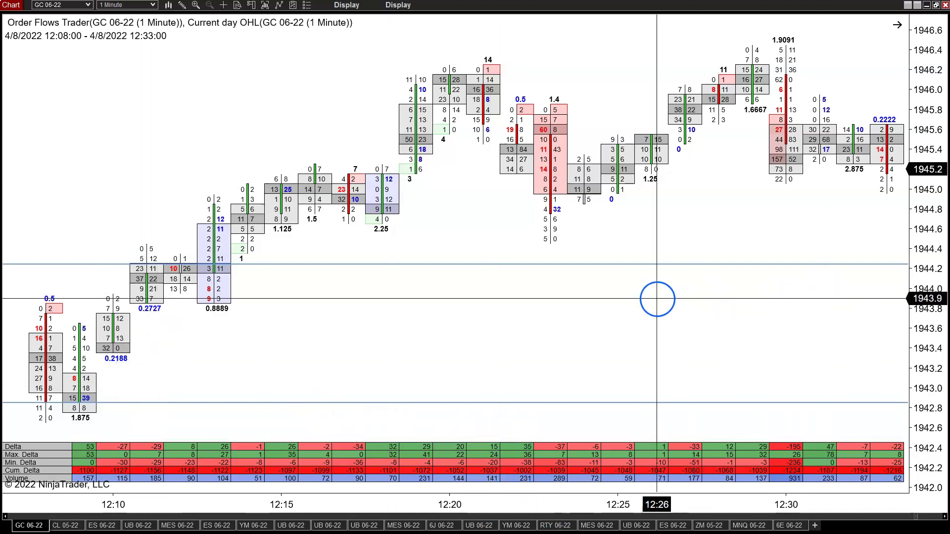
{"action": "scroll", "coordinate": [657, 297], "scroll_direction": "down", "scroll_amount": 3}
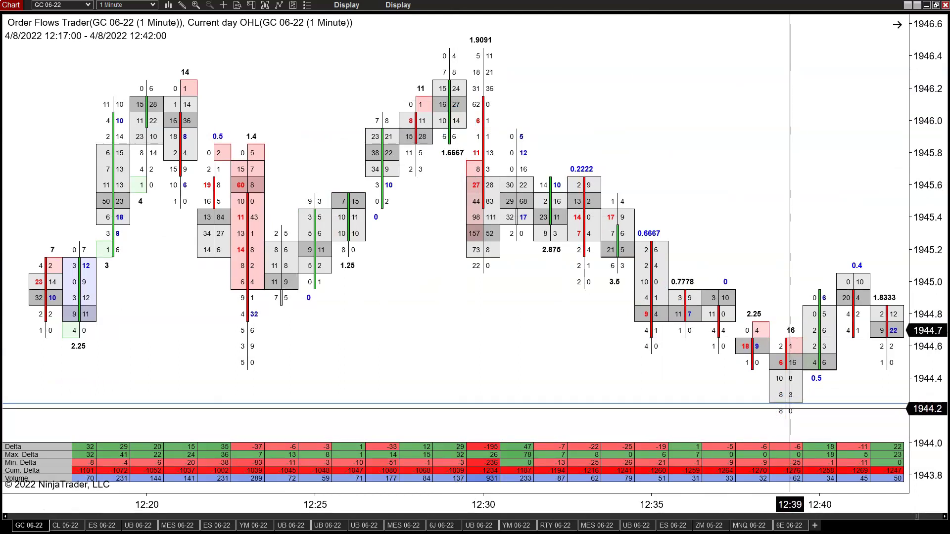
{"action": "scroll", "coordinate": [790, 409], "scroll_direction": "down", "scroll_amount": 3}
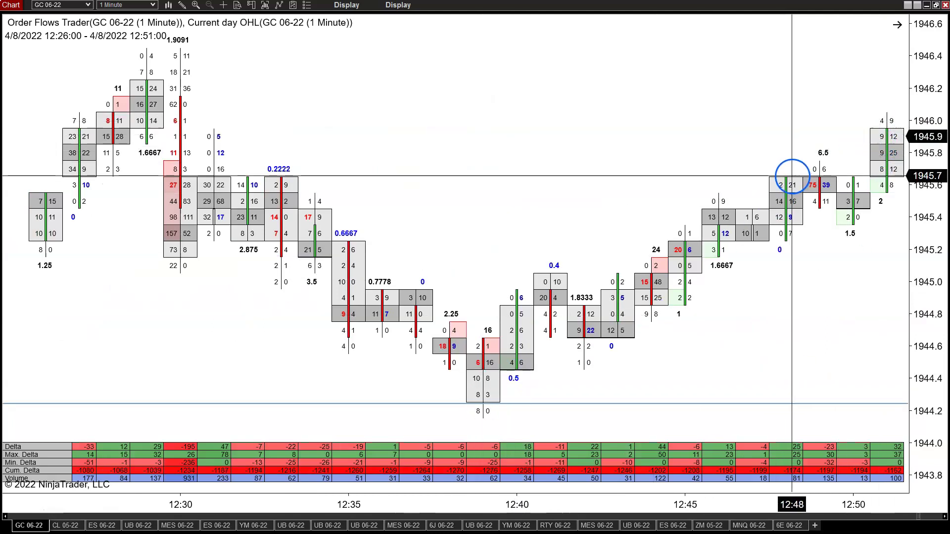
{"action": "scroll", "coordinate": [792, 176], "scroll_direction": "down", "scroll_amount": 2}
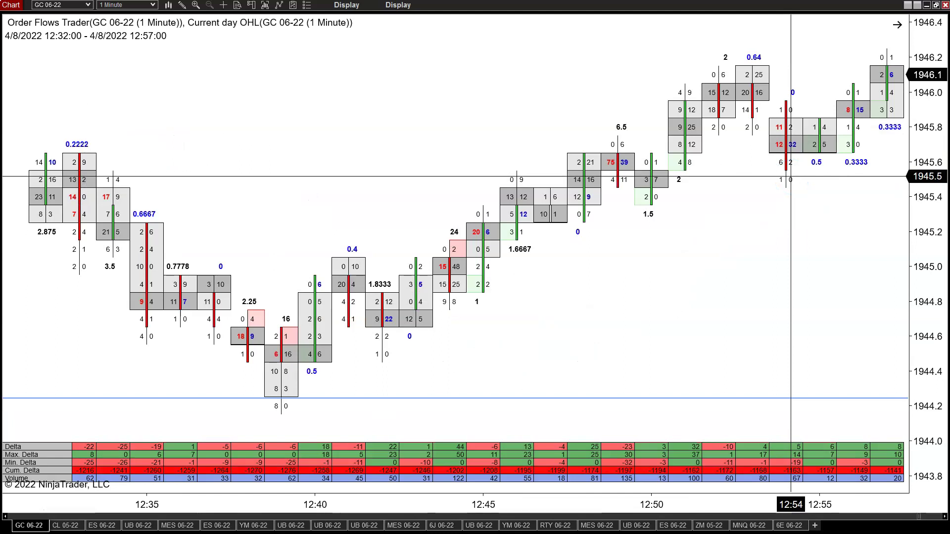
{"action": "left_click", "coordinate": [769, 171]}
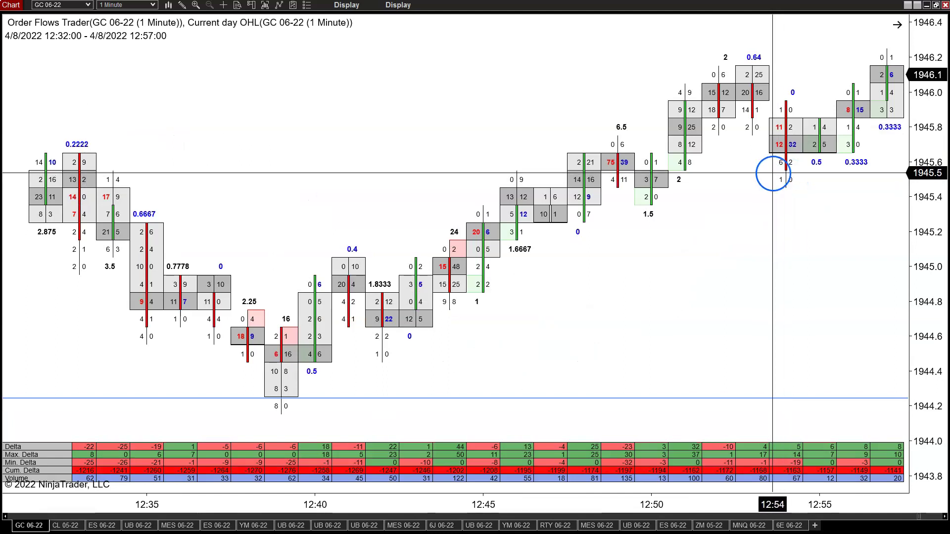
Step: Switch to the 6E 06-22 one-minute footprint chart and review the price action from 08:53 to 09:45
{"action": "key", "text": "ctrl+shift+Tab"}
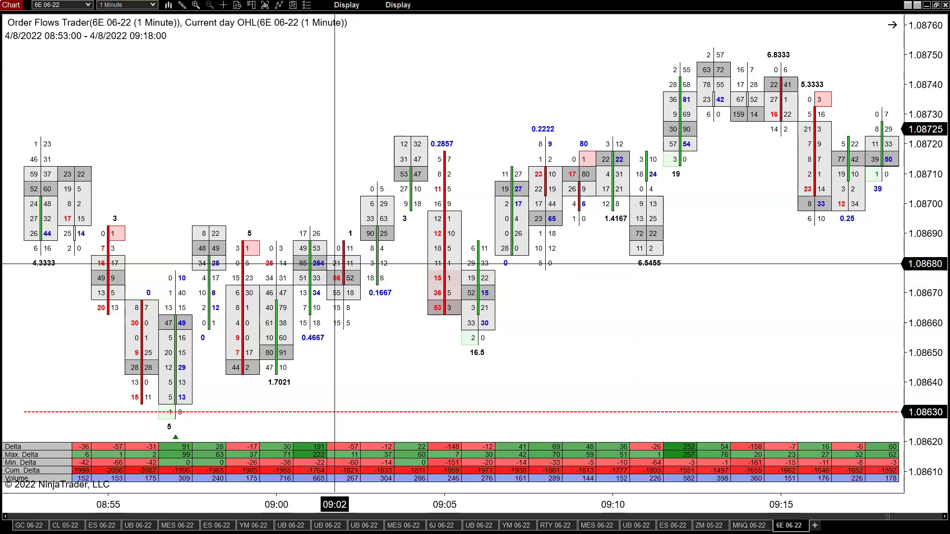
{"action": "scroll", "coordinate": [335, 263], "scroll_direction": "down", "scroll_amount": 3}
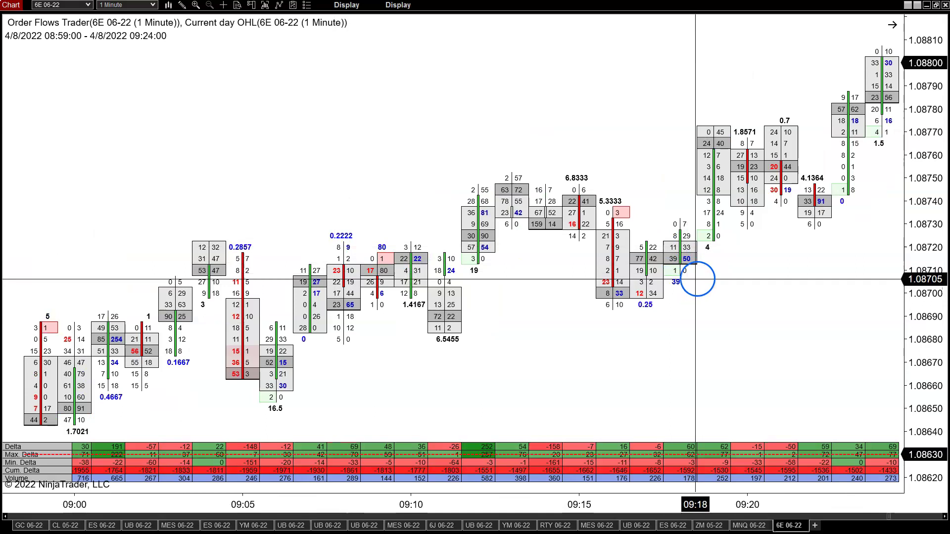
{"action": "scroll", "coordinate": [693, 278], "scroll_direction": "down", "scroll_amount": 2}
{"action": "scroll", "coordinate": [367, 324], "scroll_direction": "up", "scroll_amount": 4}
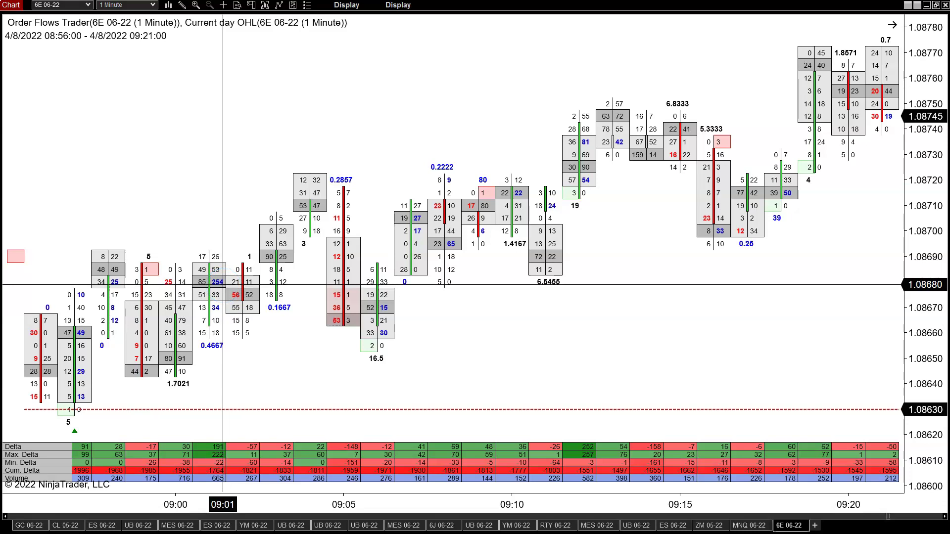
{"action": "scroll", "coordinate": [222, 284], "scroll_direction": "down", "scroll_amount": 4}
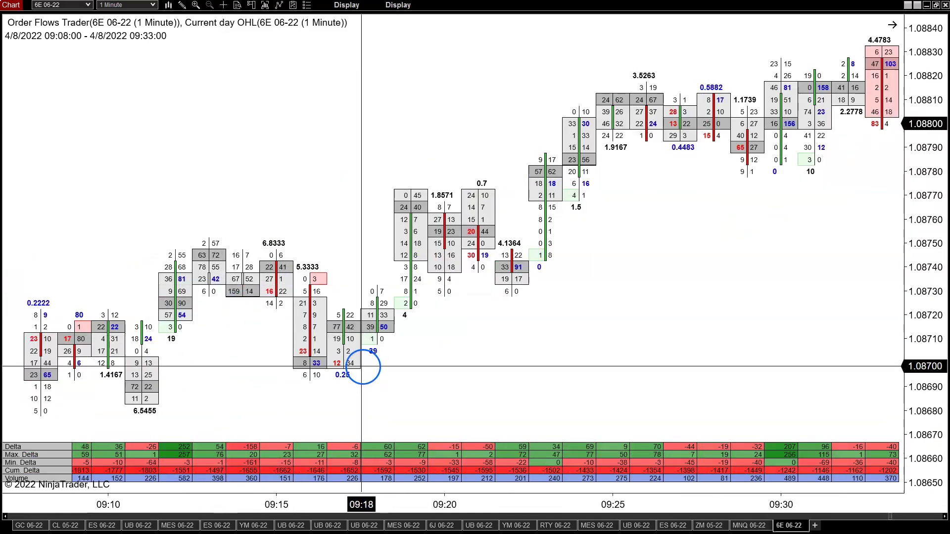
{"action": "scroll", "coordinate": [355, 364], "scroll_direction": "down", "scroll_amount": 3}
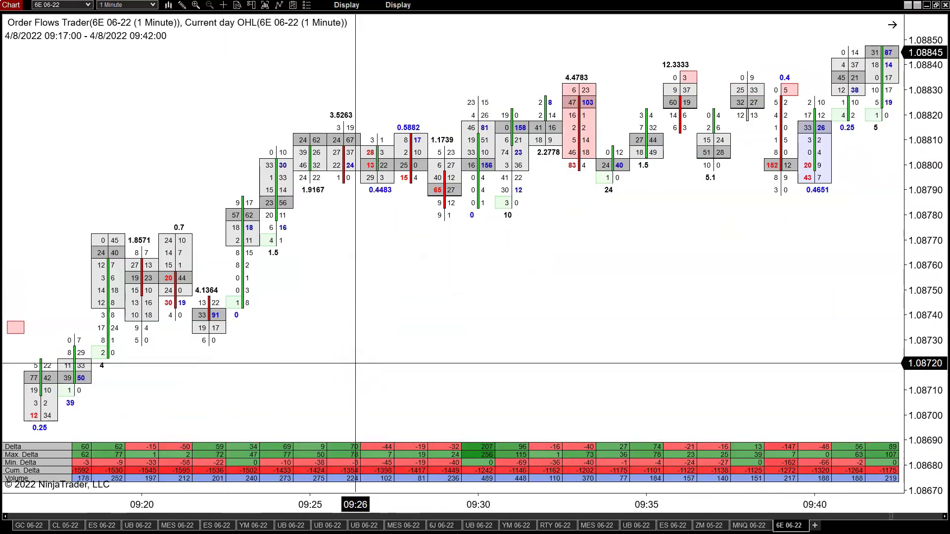
{"action": "scroll", "coordinate": [355, 363], "scroll_direction": "down", "scroll_amount": 1}
{"action": "left_click_drag", "start_coordinate": [303, 170], "coordinate": [258, 326]}
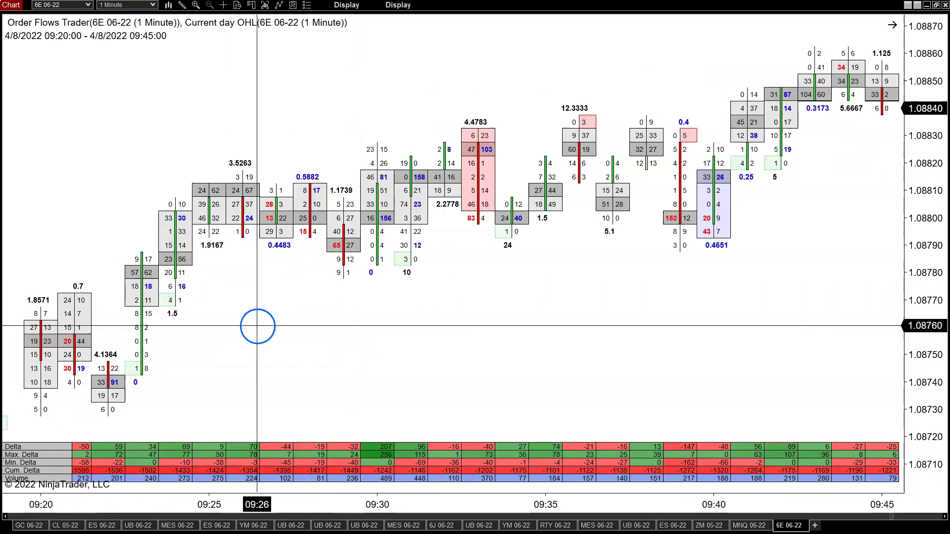
Step: Retrace the advance from 08:53 and inspect the bid and ask volumes in the 09:28 to 09:33 footprint bars
{"action": "scroll", "coordinate": [256, 324], "scroll_direction": "up", "scroll_amount": 9}
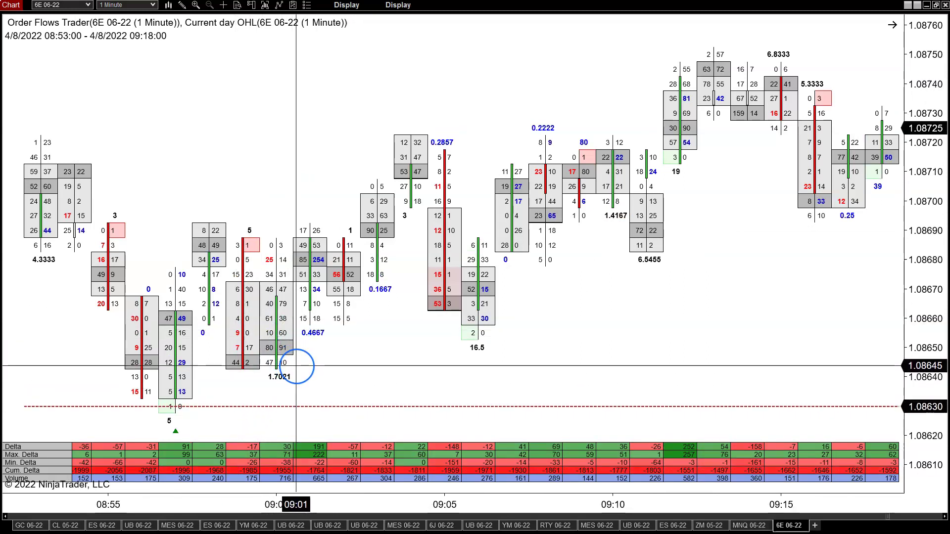
{"action": "scroll", "coordinate": [296, 366], "scroll_direction": "down", "scroll_amount": 5}
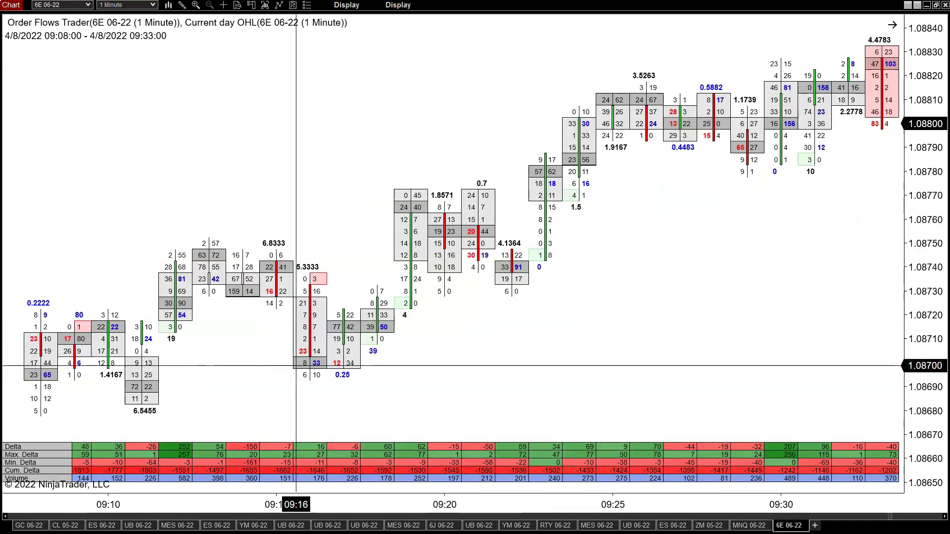
{"action": "scroll", "coordinate": [296, 366], "scroll_direction": "down", "scroll_amount": 3}
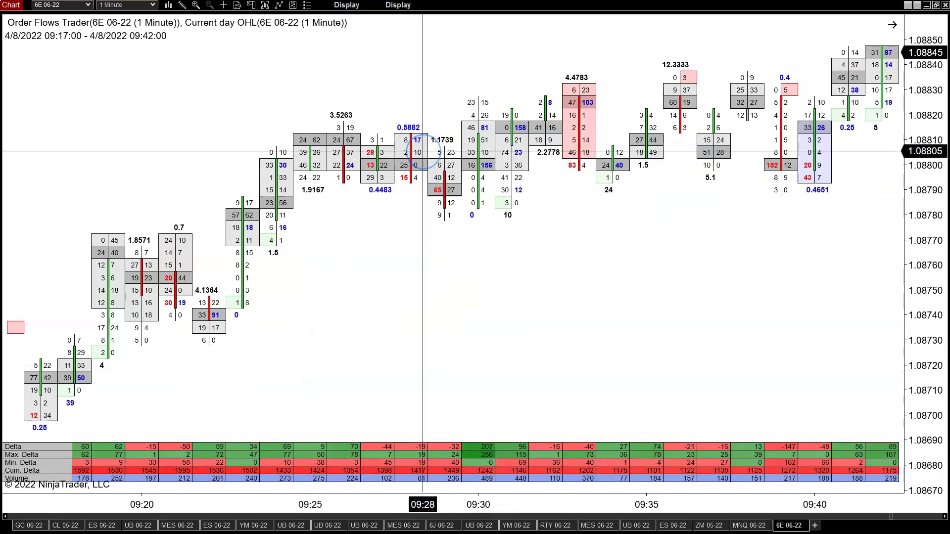
{"action": "left_click", "coordinate": [425, 173]}
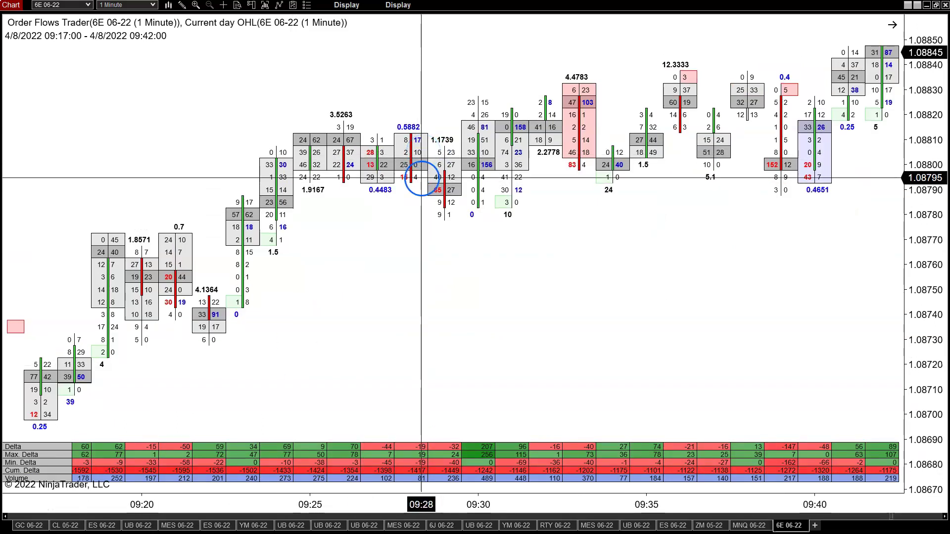
{"action": "left_click_drag", "start_coordinate": [431, 212], "coordinate": [488, 173]}
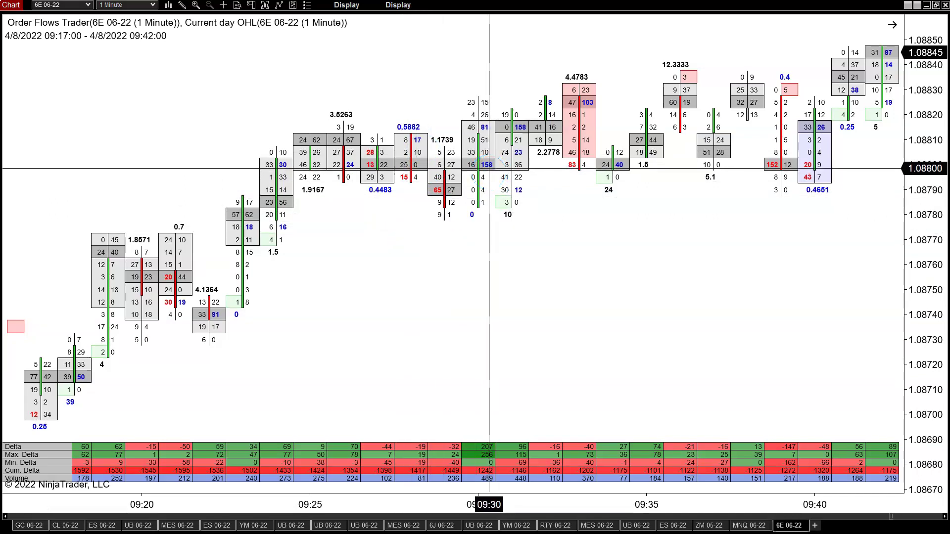
{"action": "left_click", "coordinate": [519, 140]}
{"action": "left_click_drag", "start_coordinate": [519, 140], "coordinate": [579, 115]}
Step: Compress the price scale to span about 1.08650 to 1.08870 and examine the bars from 09:23 to 09:32
{"action": "left_click_drag", "start_coordinate": [930, 131], "coordinate": [929, 196]}
{"action": "left_click", "coordinate": [256, 281]}
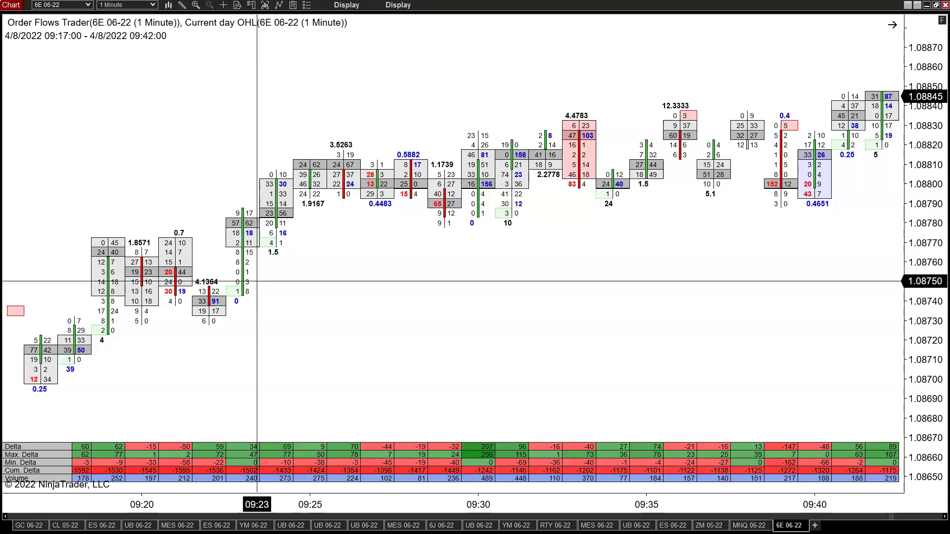
{"action": "left_click_drag", "start_coordinate": [257, 281], "coordinate": [542, 157]}
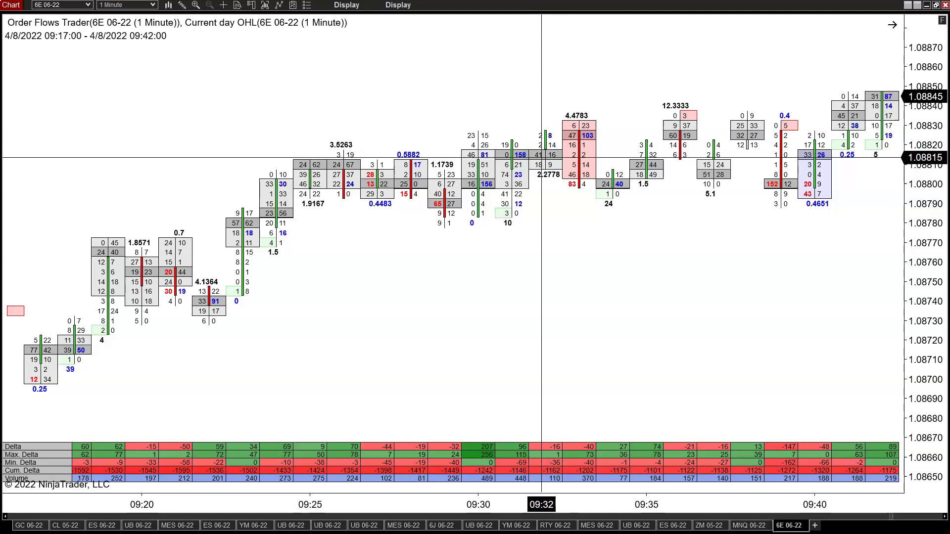
Step: Compare the consolidation around 1.08800 with the preceding advance, reviewing the bars between 09:05 and 09:48
{"action": "scroll", "coordinate": [542, 157], "scroll_direction": "down", "scroll_amount": 6}
{"action": "left_click_drag", "start_coordinate": [573, 191], "coordinate": [576, 191]}
{"action": "left_click_drag", "start_coordinate": [312, 189], "coordinate": [290, 186]}
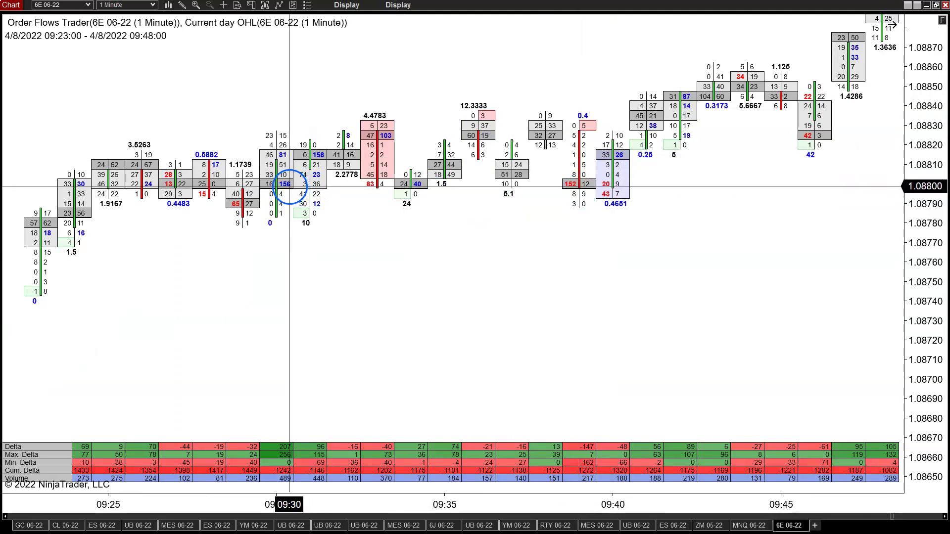
{"action": "scroll", "coordinate": [250, 243], "scroll_direction": "up", "scroll_amount": 9}
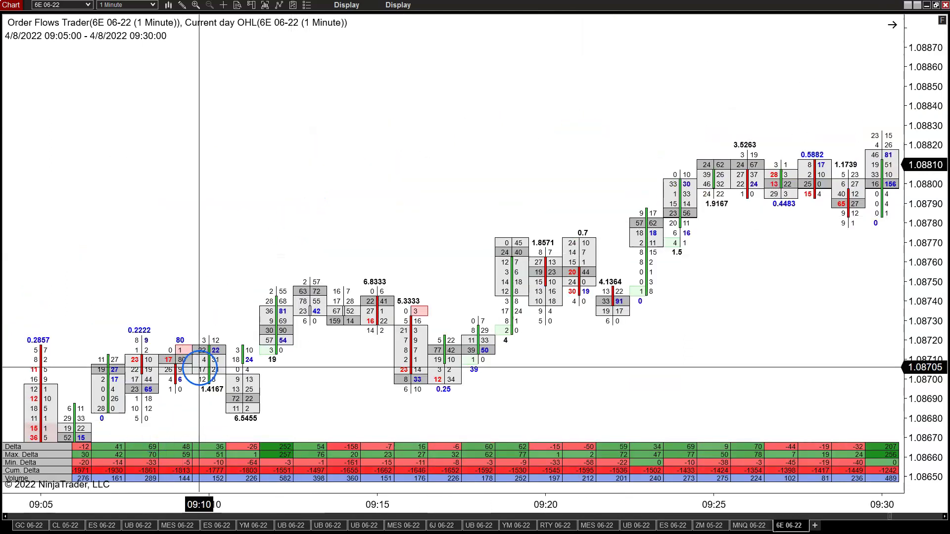
{"action": "scroll", "coordinate": [199, 368], "scroll_direction": "down", "scroll_amount": 5}
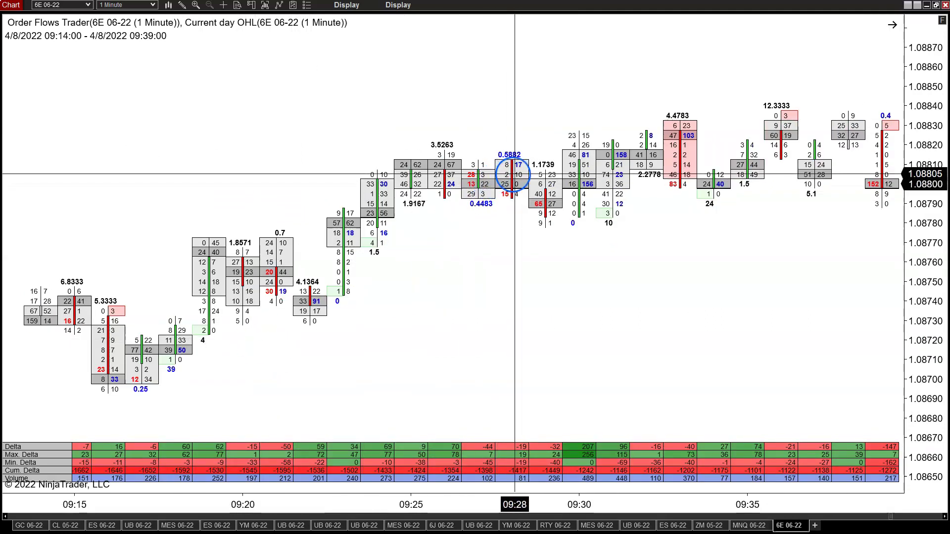
{"action": "scroll", "coordinate": [515, 173], "scroll_direction": "down", "scroll_amount": 2}
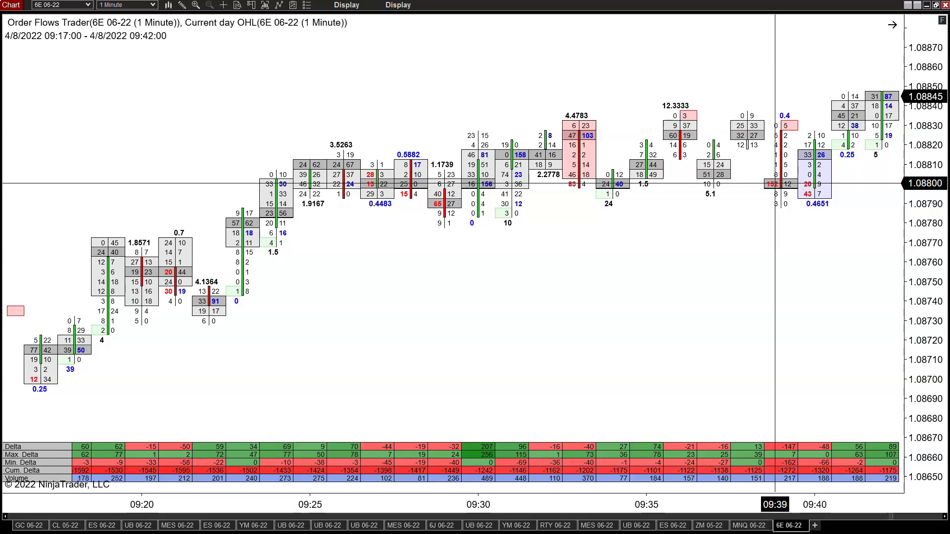
Step: Inspect the bid and ask volumes at the 1.08800 level of the 09:39 footprint bar
{"action": "left_click", "coordinate": [775, 184]}
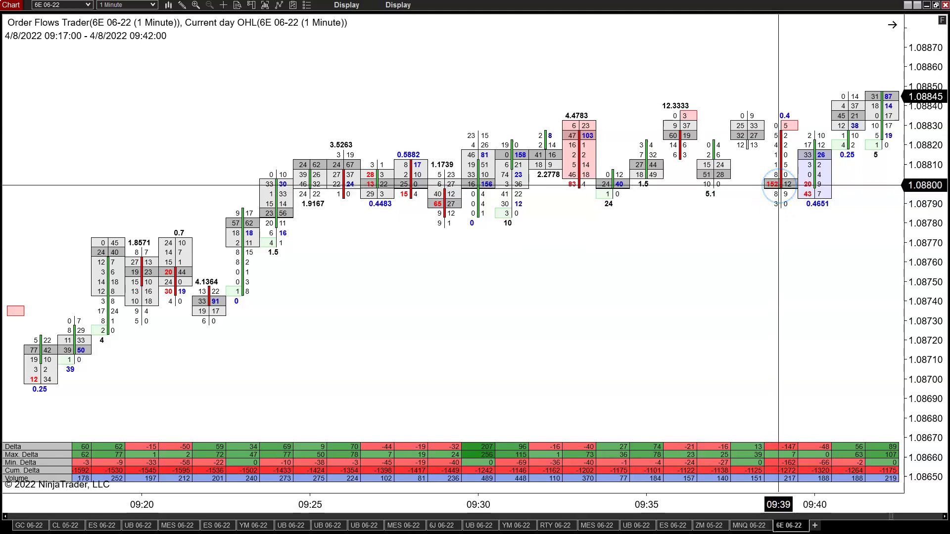
{"action": "left_click", "coordinate": [778, 180]}
{"action": "mouse_move", "coordinate": [778, 180]}
{"action": "left_mouse_down"}
{"action": "mouse_move", "coordinate": [435, 165]}
{"action": "mouse_move", "coordinate": [301, 183]}
{"action": "mouse_move", "coordinate": [794, 182]}
{"action": "left_mouse_up"}
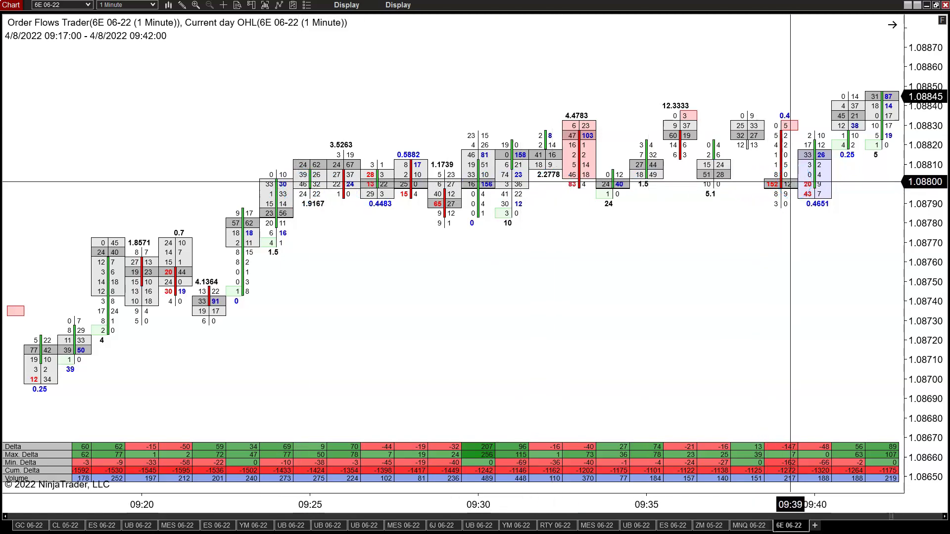
{"action": "left_click", "coordinate": [772, 184]}
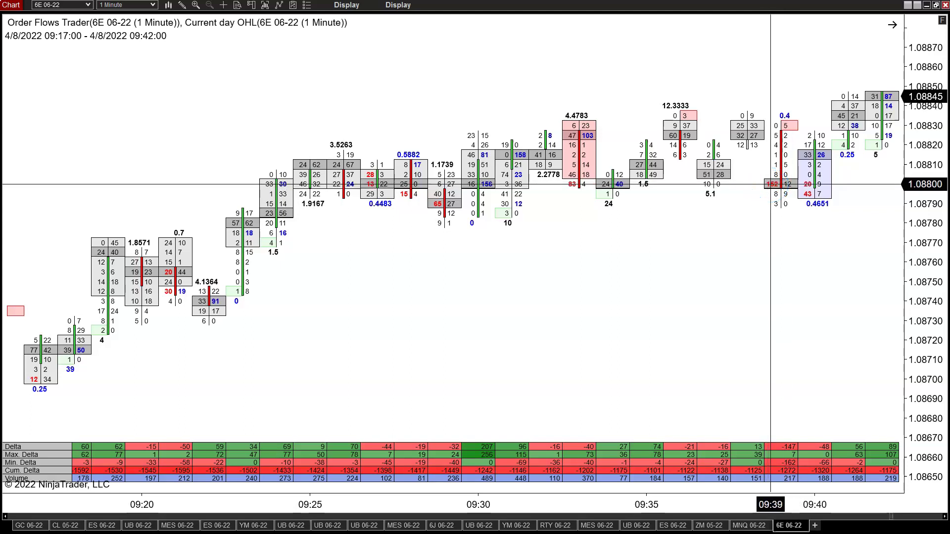
{"action": "left_click_drag", "start_coordinate": [791, 144], "coordinate": [775, 187]}
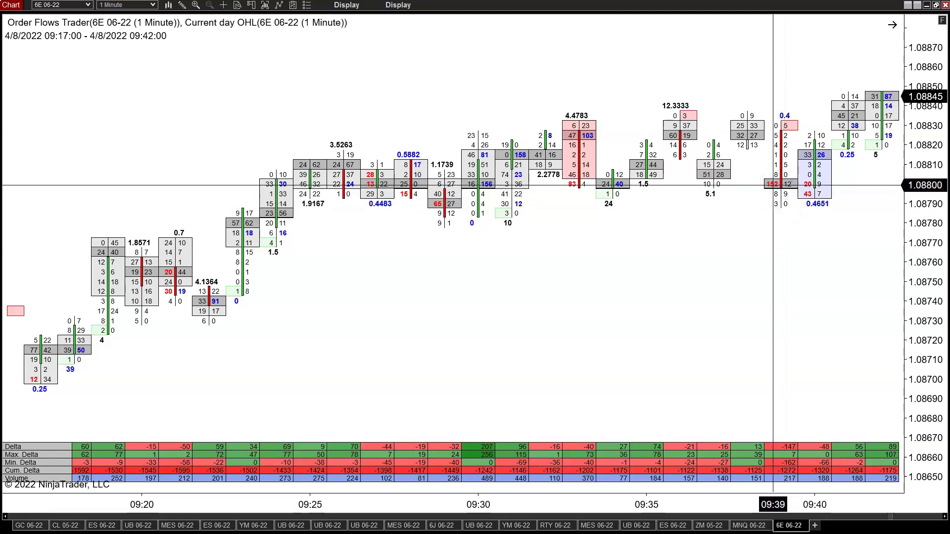
Step: Examine the lower price levels of the 09:40 bar around 1.08795 and compare them with the 09:39 bar
{"action": "left_click_drag", "start_coordinate": [776, 203], "coordinate": [614, 180]}
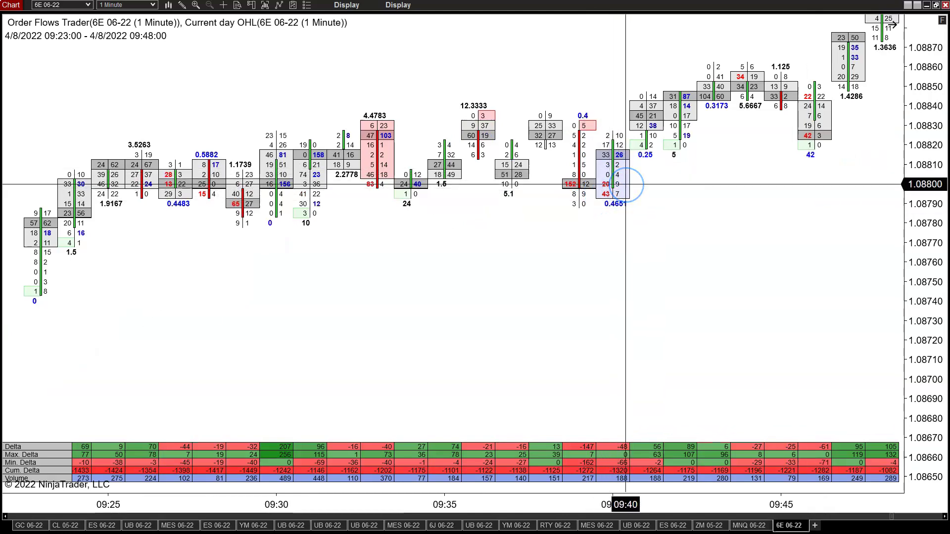
{"action": "left_click_drag", "start_coordinate": [626, 184], "coordinate": [607, 194]}
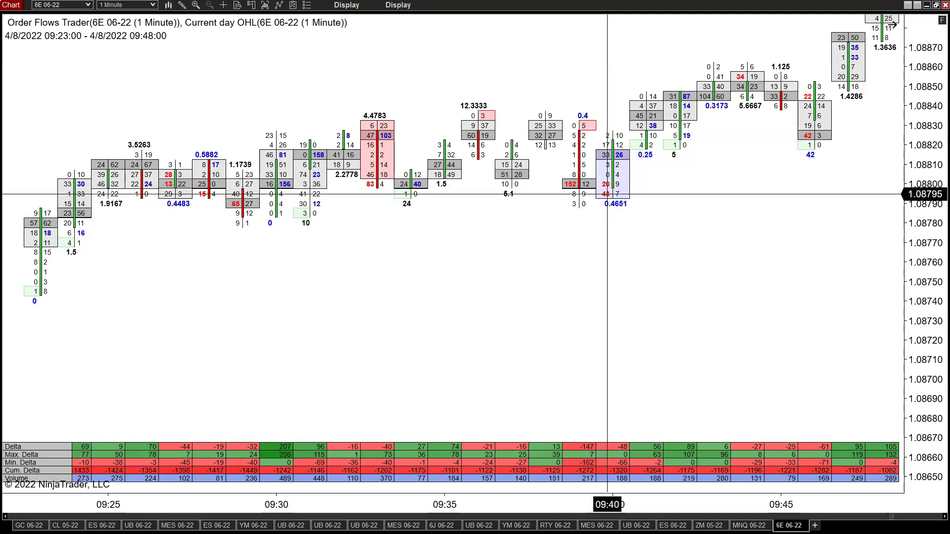
{"action": "left_click_drag", "start_coordinate": [607, 194], "coordinate": [578, 198]}
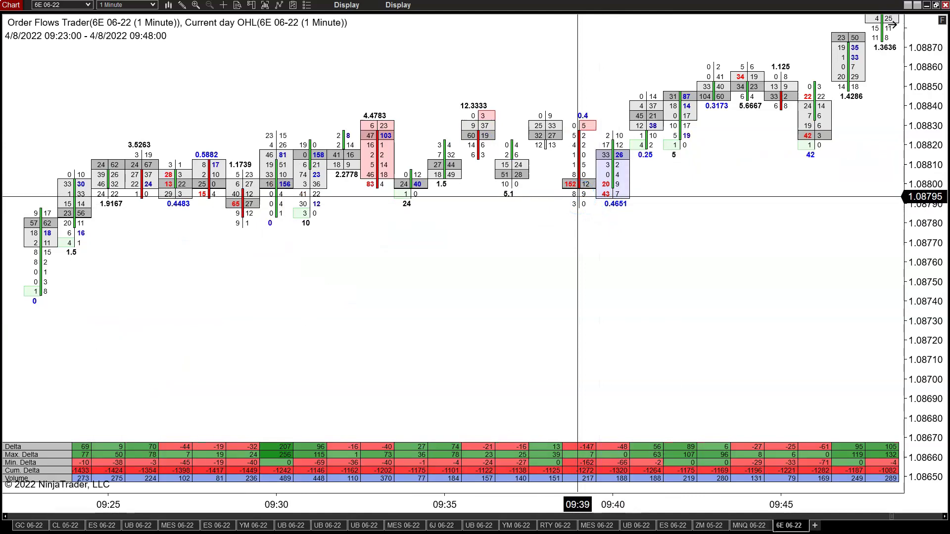
Step: Follow the price action after the 09:40 bar forward to 10:12, up to the 1.09100 area
{"action": "scroll", "coordinate": [589, 258], "scroll_direction": "down", "scroll_amount": 6}
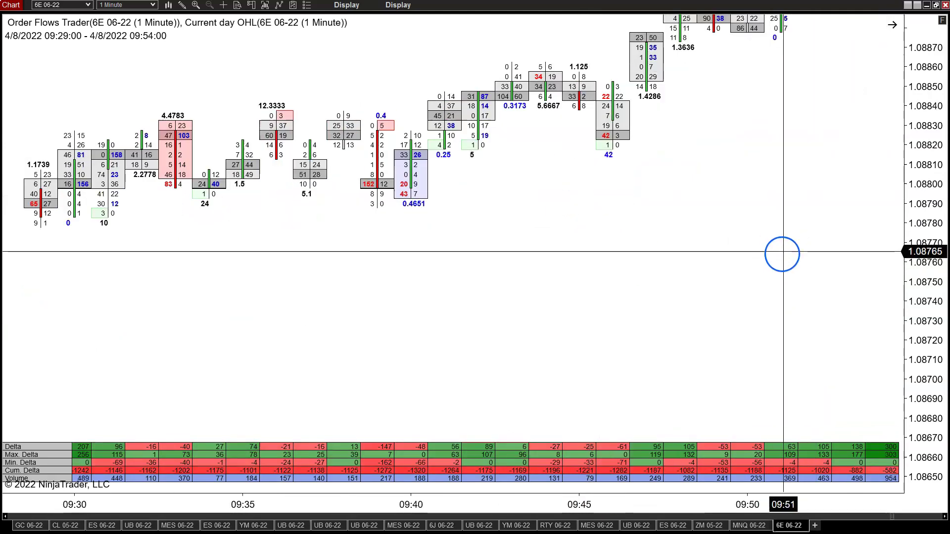
{"action": "left_click_drag", "start_coordinate": [861, 257], "coordinate": [722, 445]}
{"action": "left_click_drag", "start_coordinate": [724, 374], "coordinate": [676, 364]}
{"action": "left_click_drag", "start_coordinate": [831, 248], "coordinate": [496, 230]}
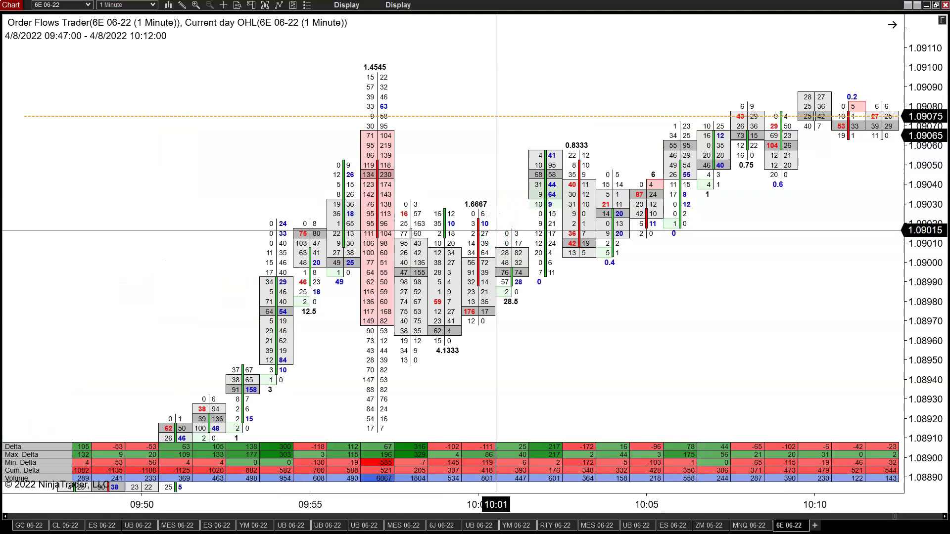
{"action": "left_click_drag", "start_coordinate": [496, 230], "coordinate": [477, 201]}
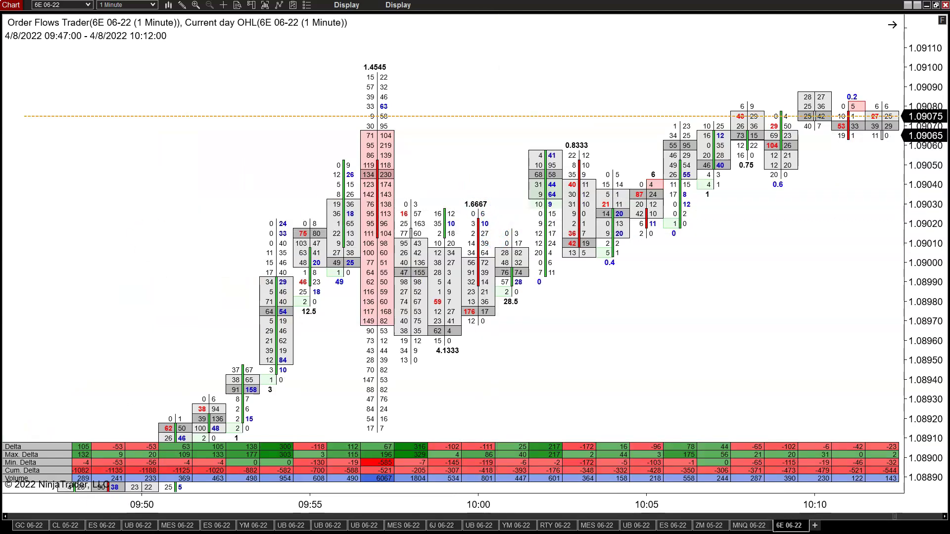